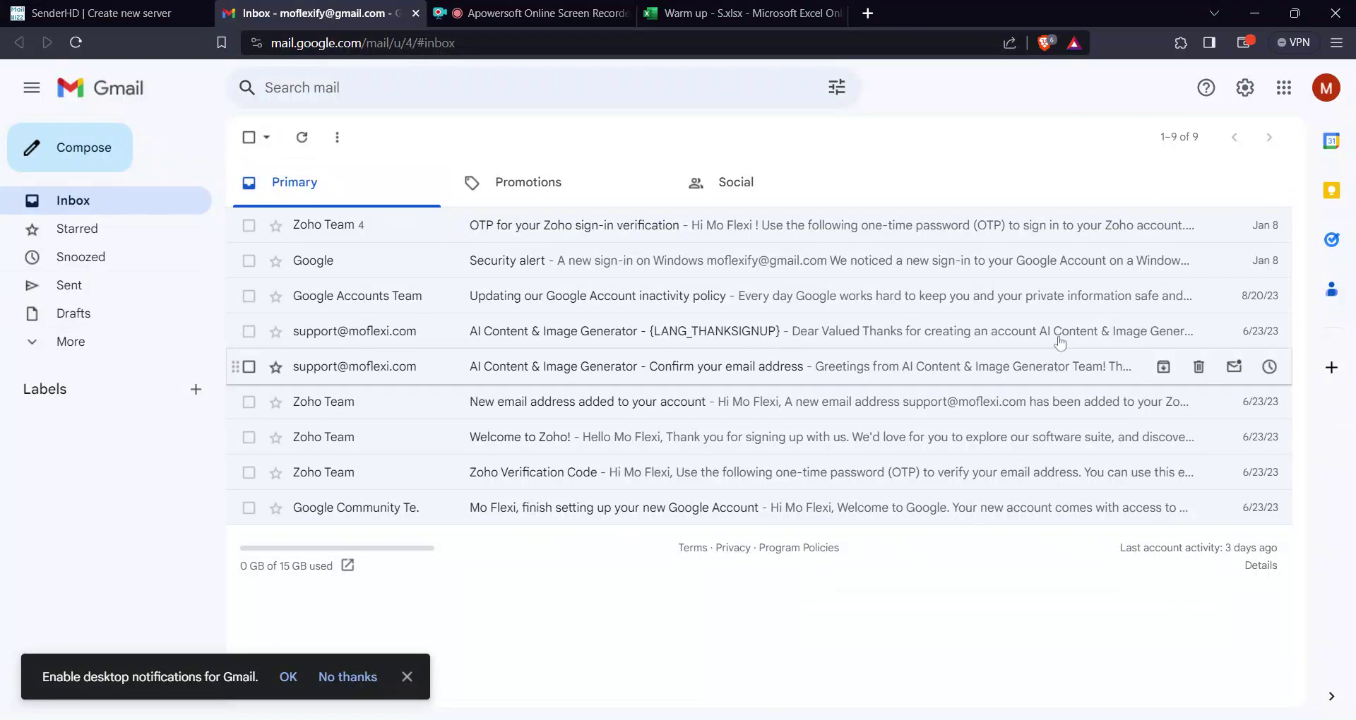
Step: Open the Google apps panel from the Gmail inbox to reach Google Account
left_click(1284, 88)
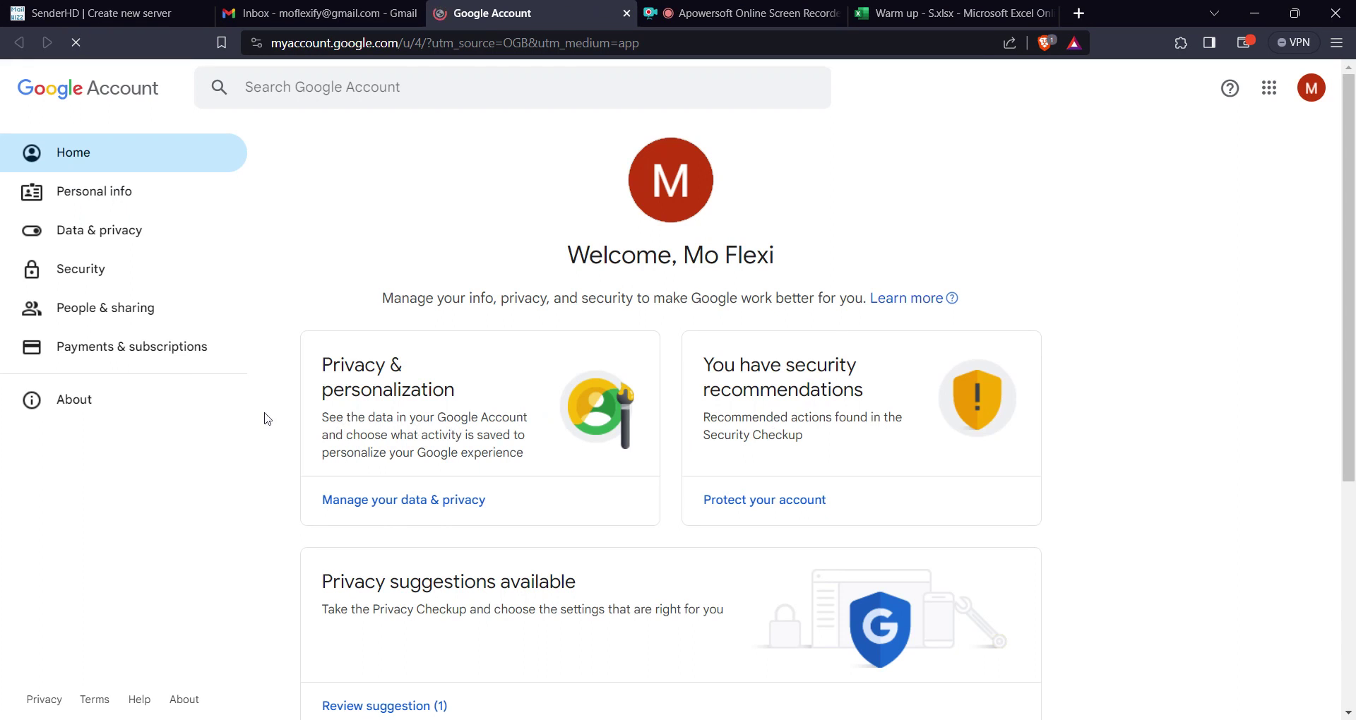
Step: Open the Google Account Security settings
left_click(94, 273)
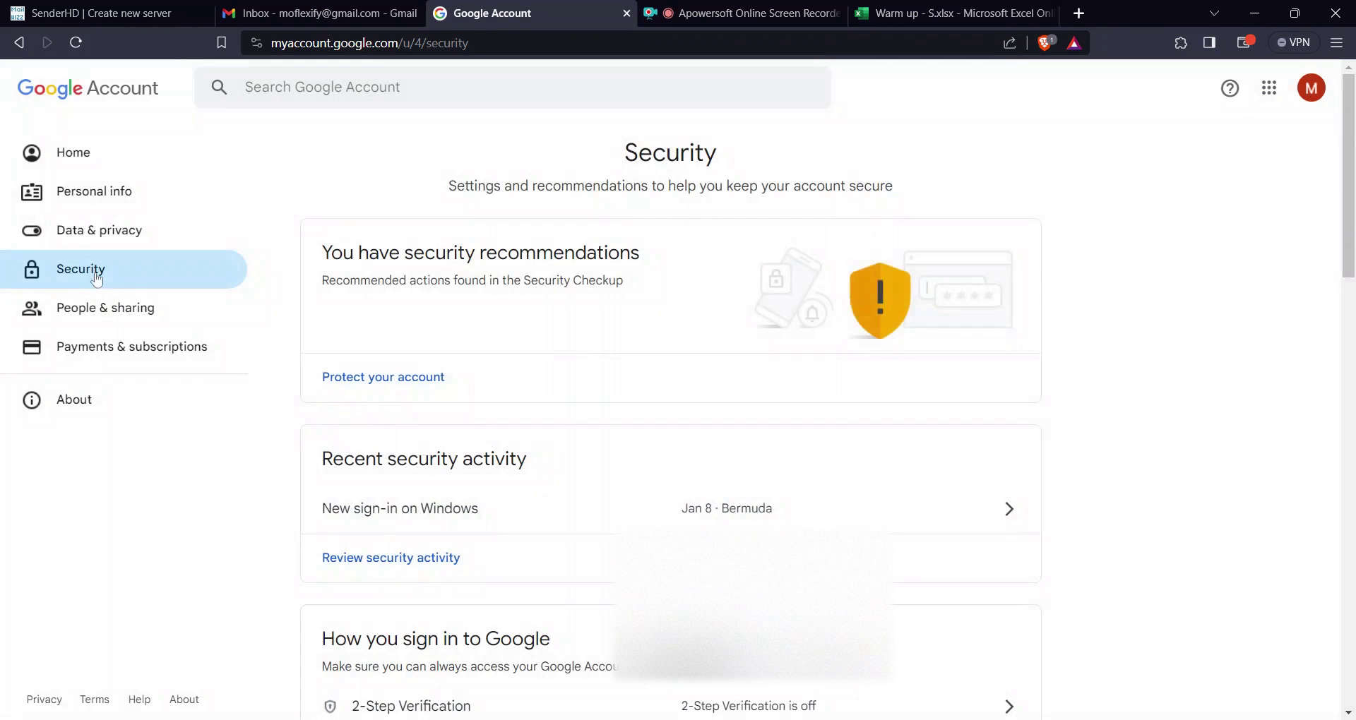
scroll(607, 434, "down", 5)
scroll(608, 430, "down", 6)
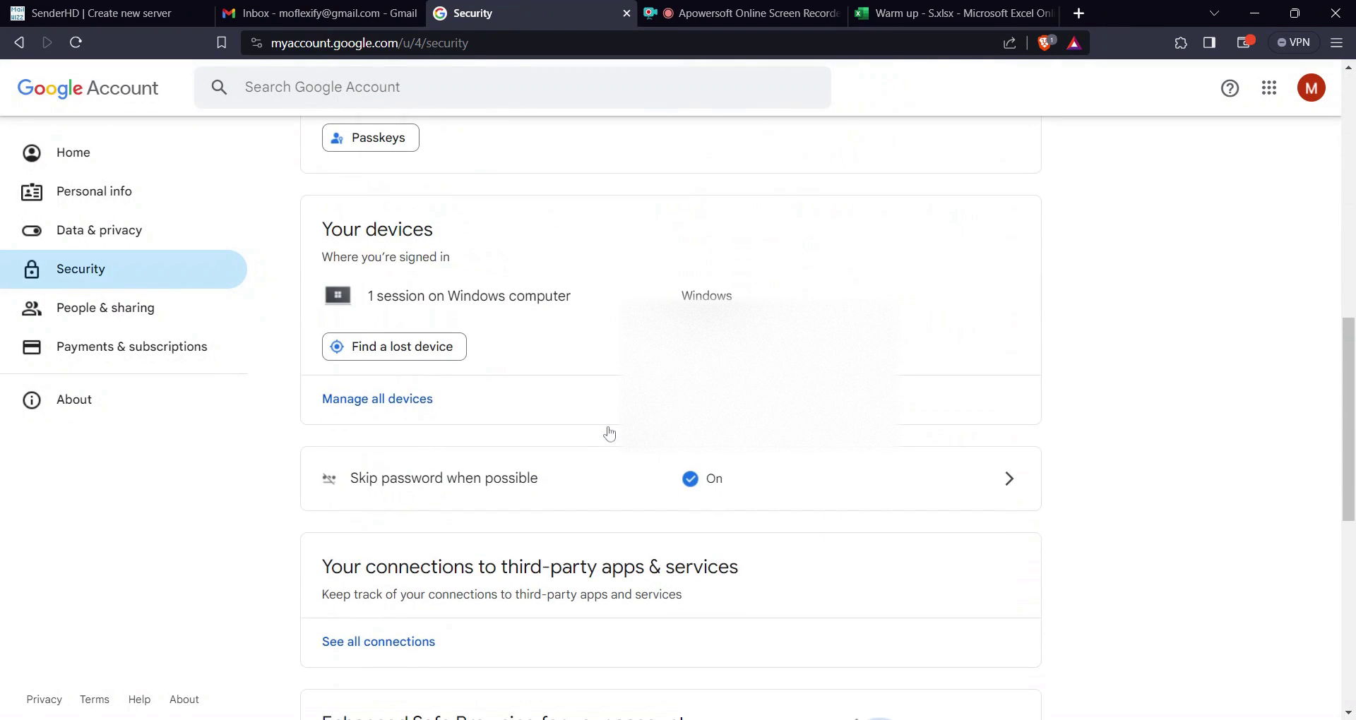
scroll(609, 433, "up", 3)
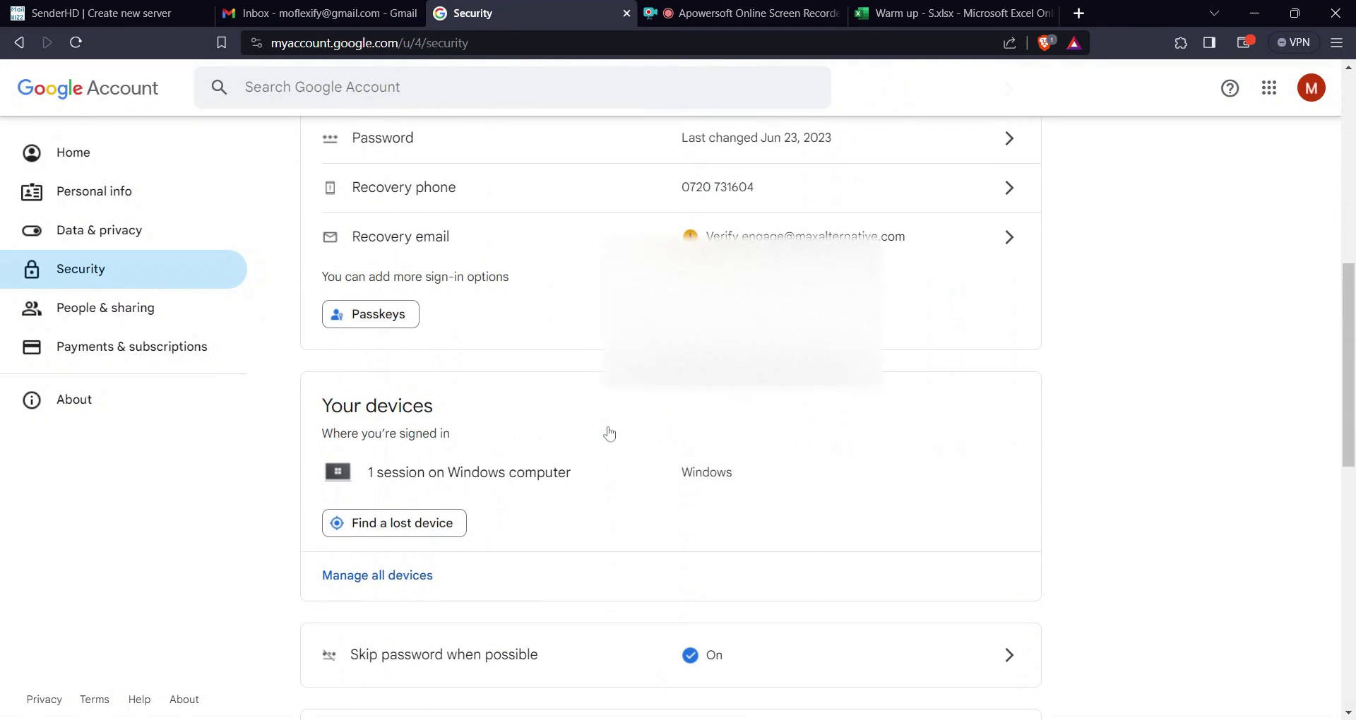
scroll(609, 433, "up", 5)
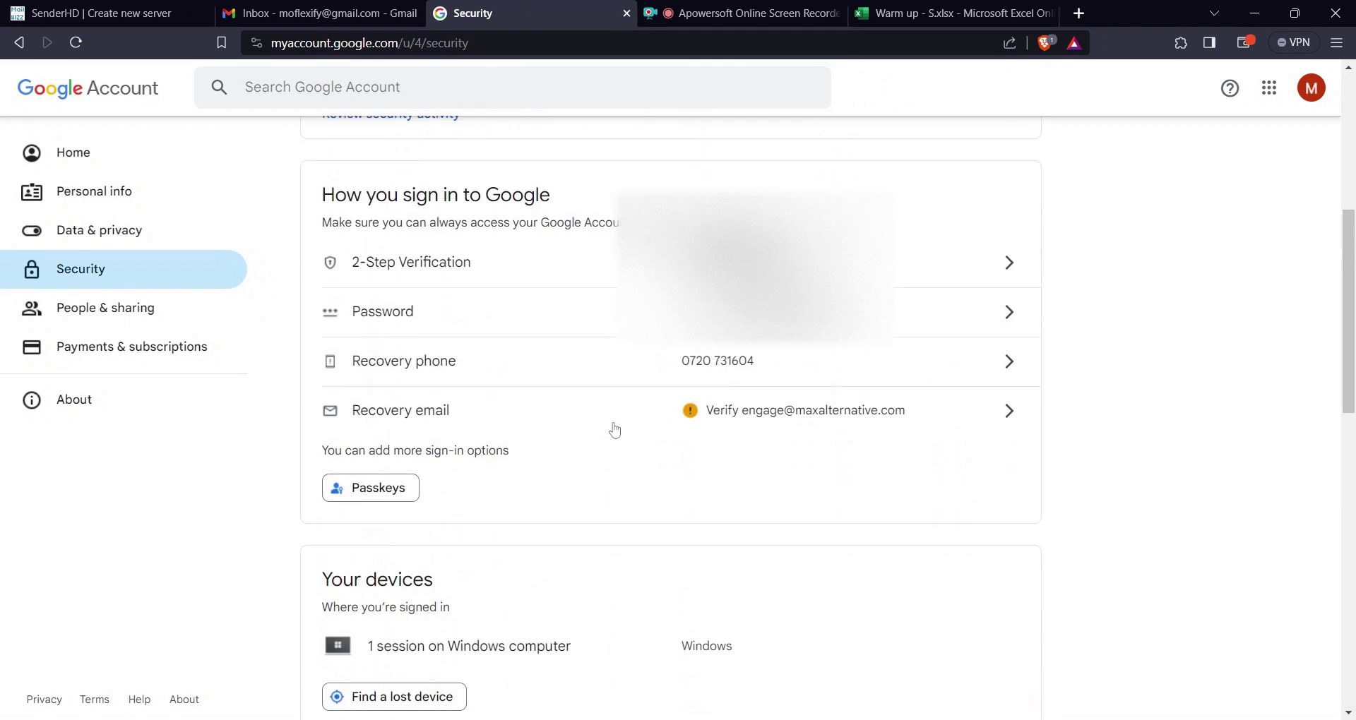
Step: Begin 2-Step Verification setup and confirm the account password
left_click(610, 439)
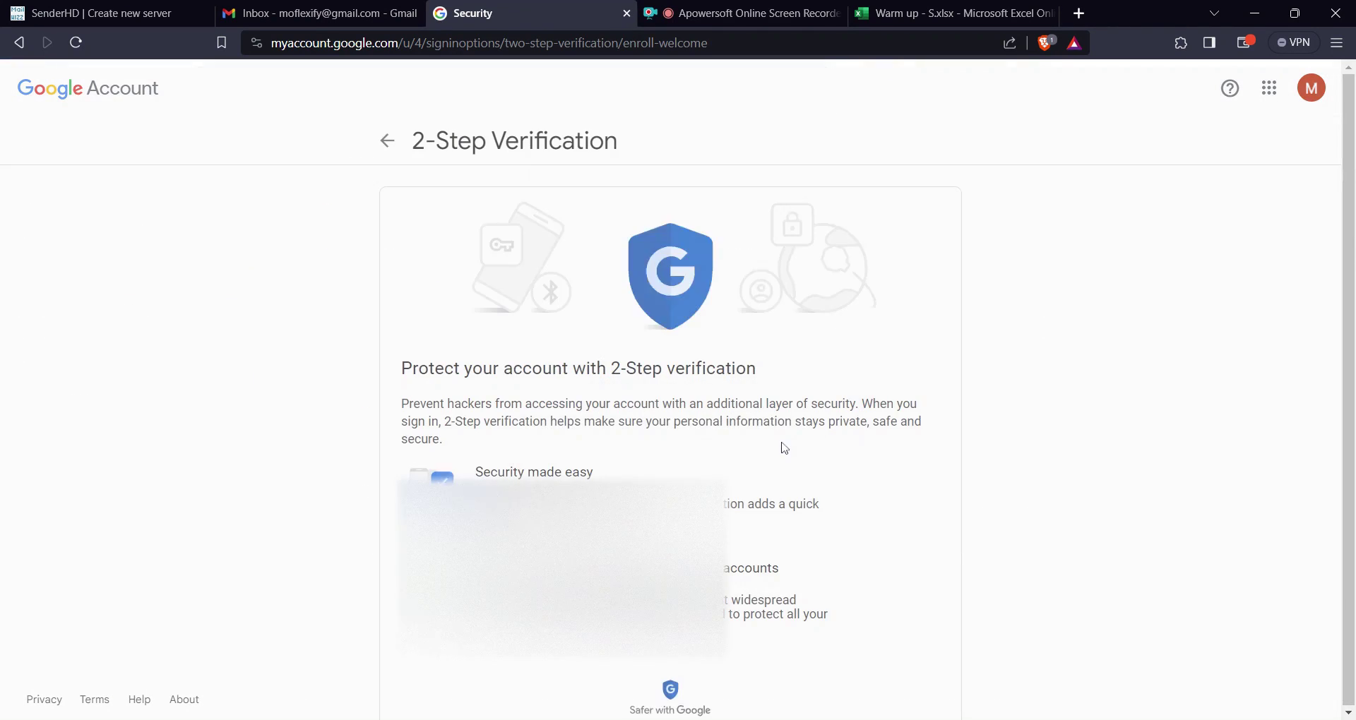
scroll(575, 460, "down", 2)
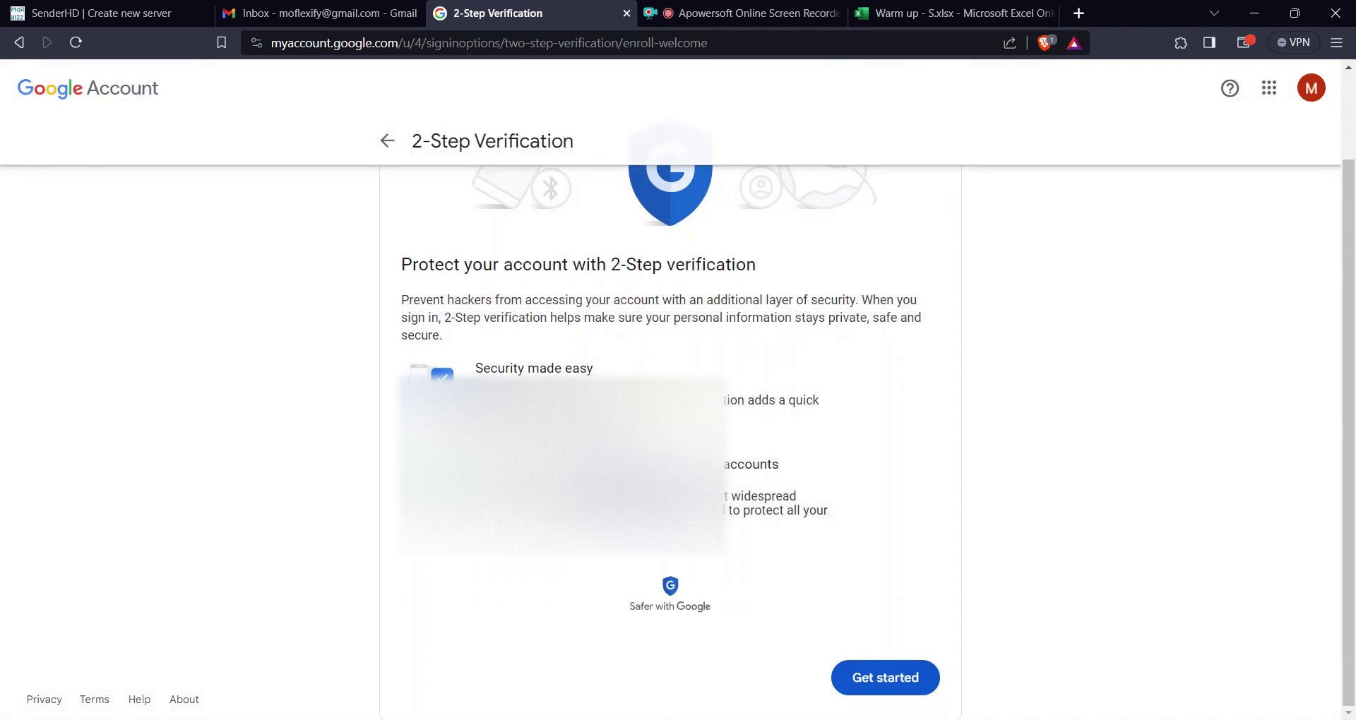
left_click(920, 682)
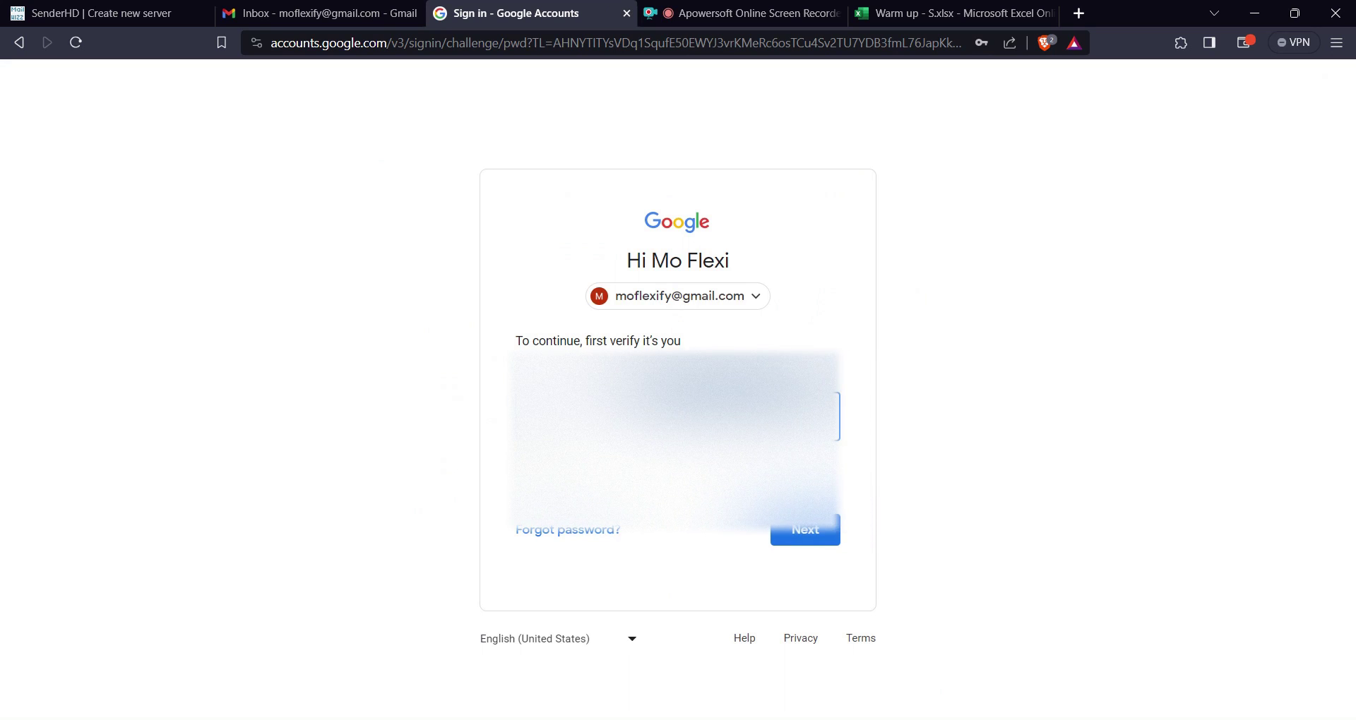
left_click(809, 543)
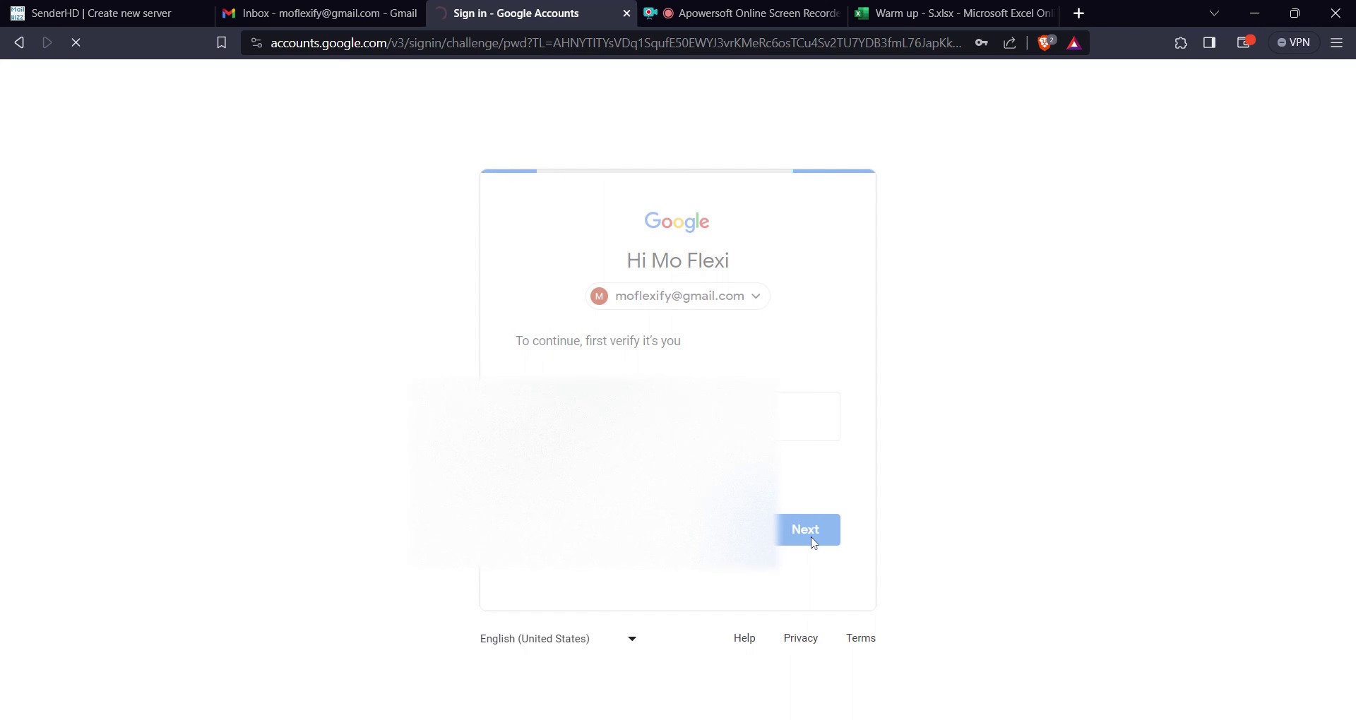
Step: Submit the phone number with Text message codes to reach the code confirmation step
scroll(787, 433, "down", 2)
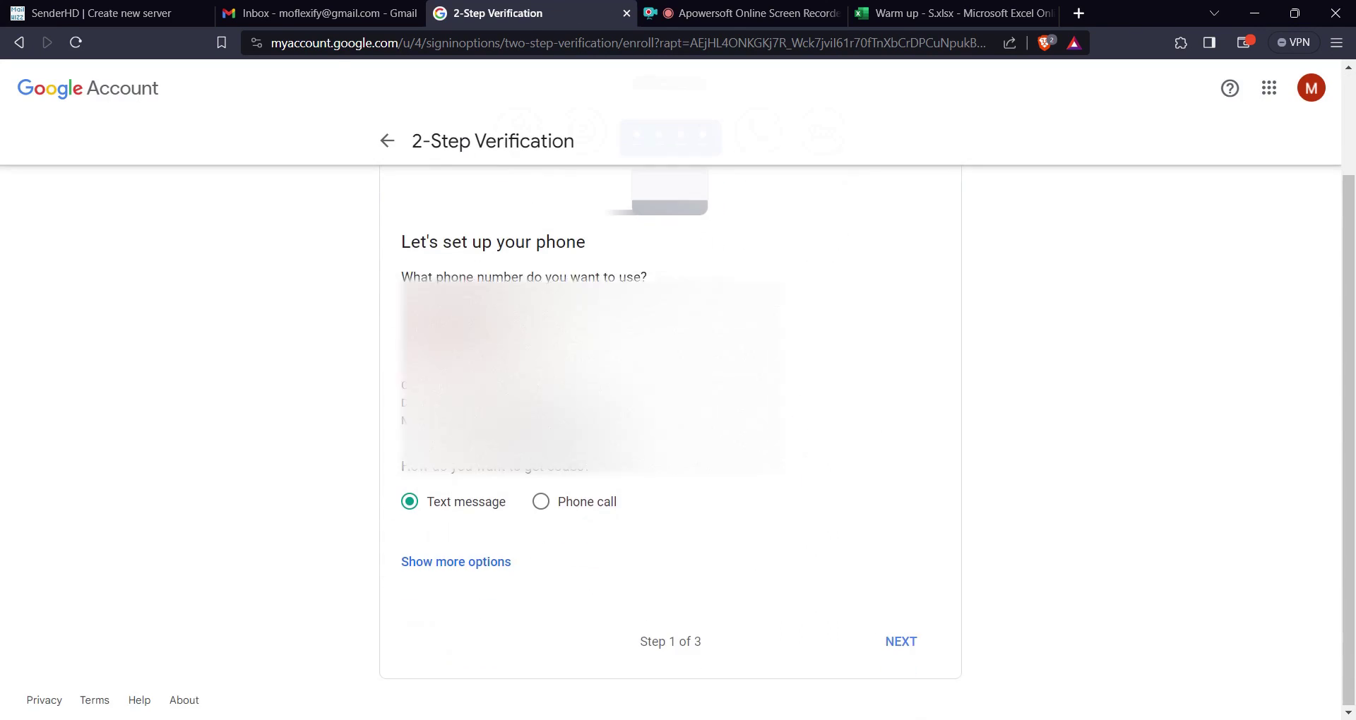
scroll(671, 424, "up", 2)
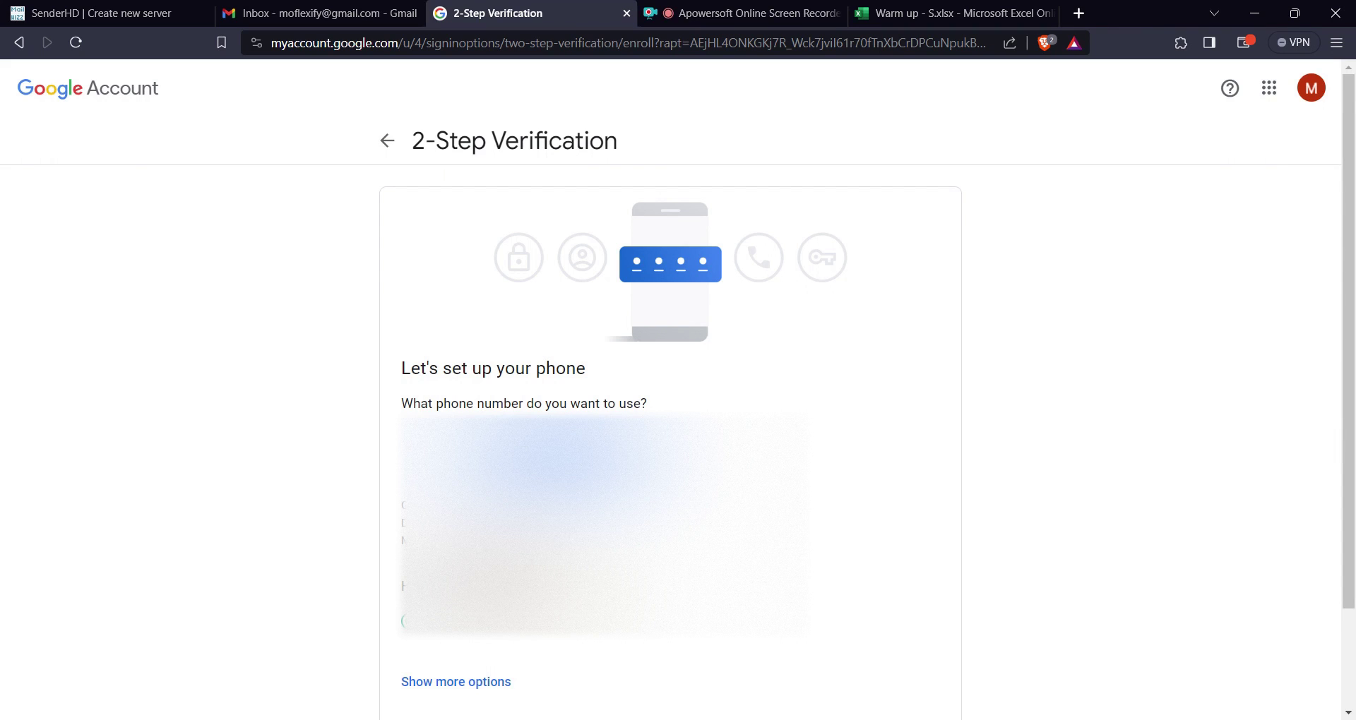
scroll(600, 495, "down", 2)
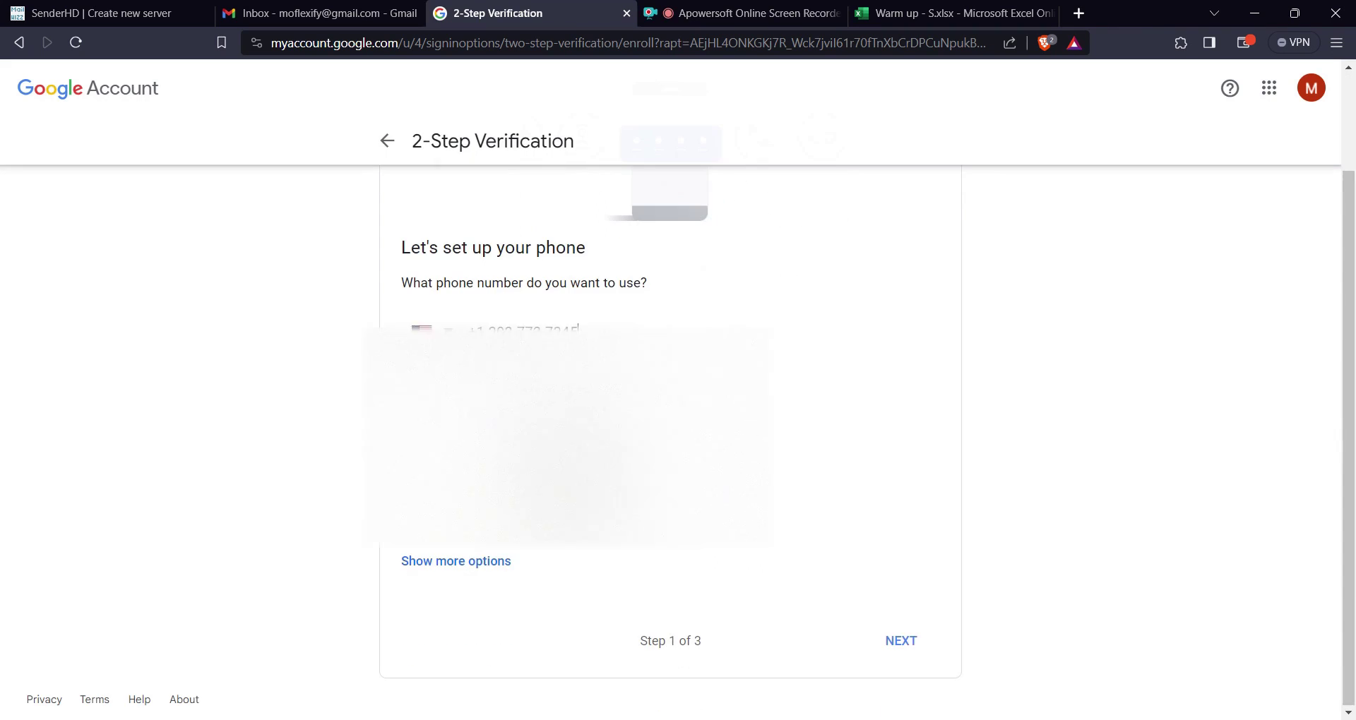
left_click(915, 647)
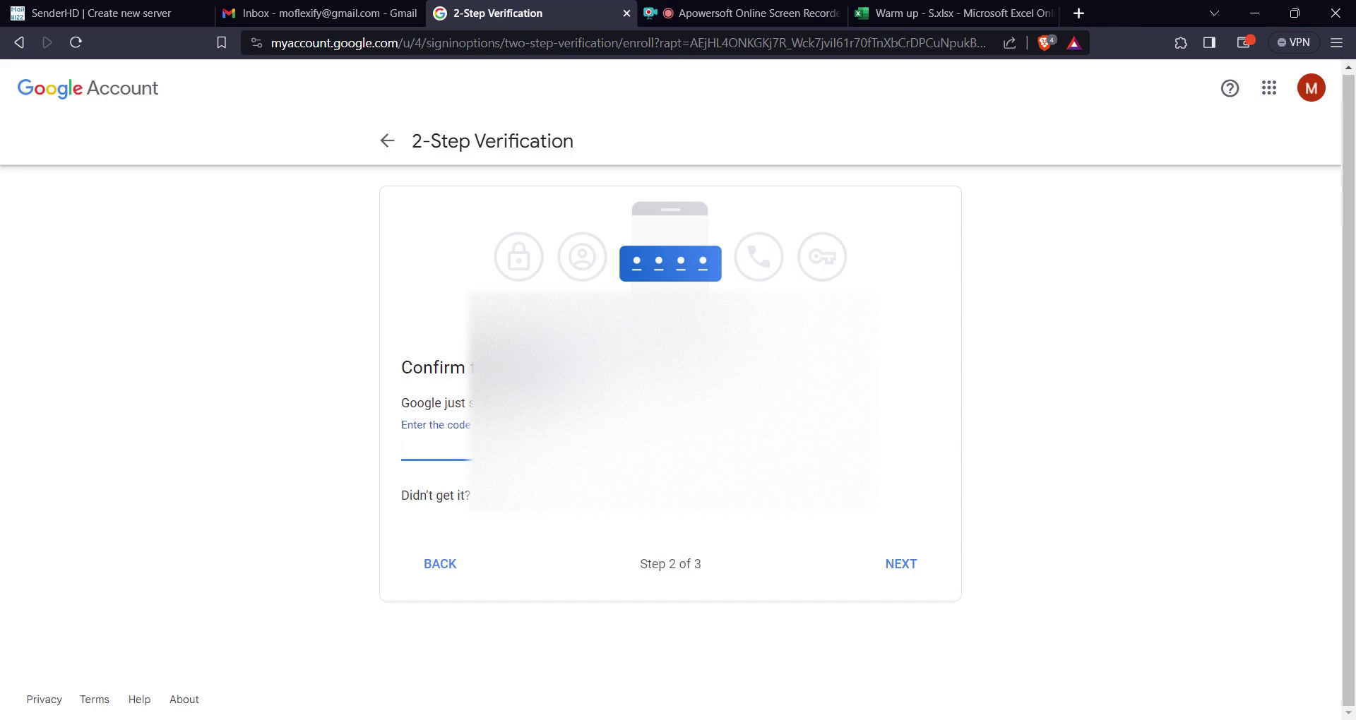
Step: Go back, resubmit the phone number, then return to the phone number entry page
left_click(506, 495)
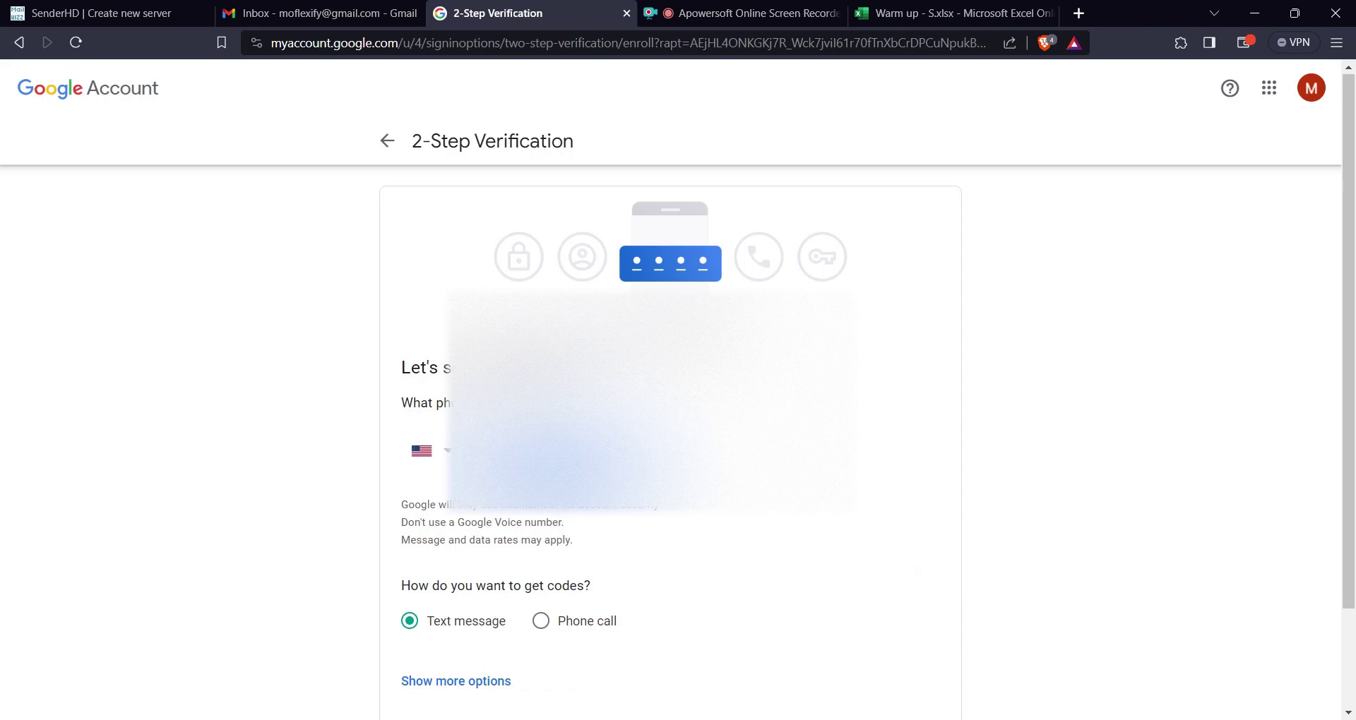
scroll(636, 476, "down", 2)
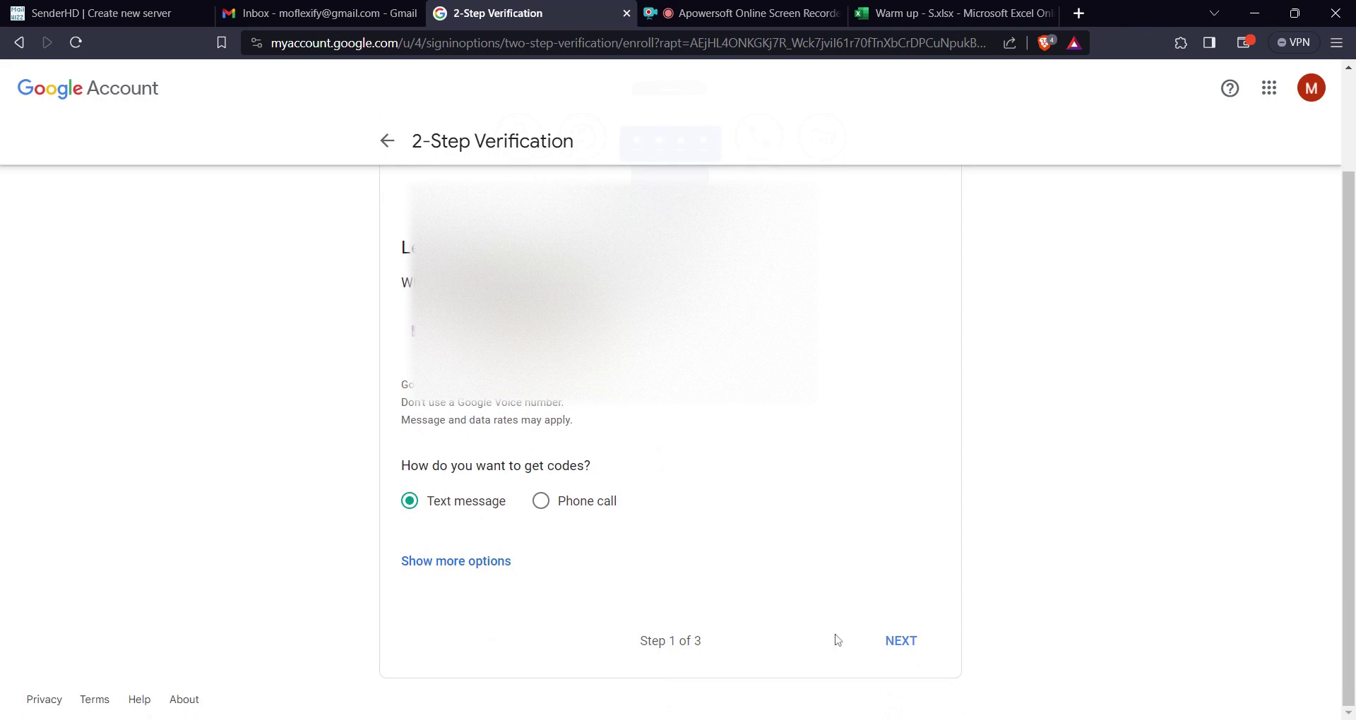
left_click(903, 642)
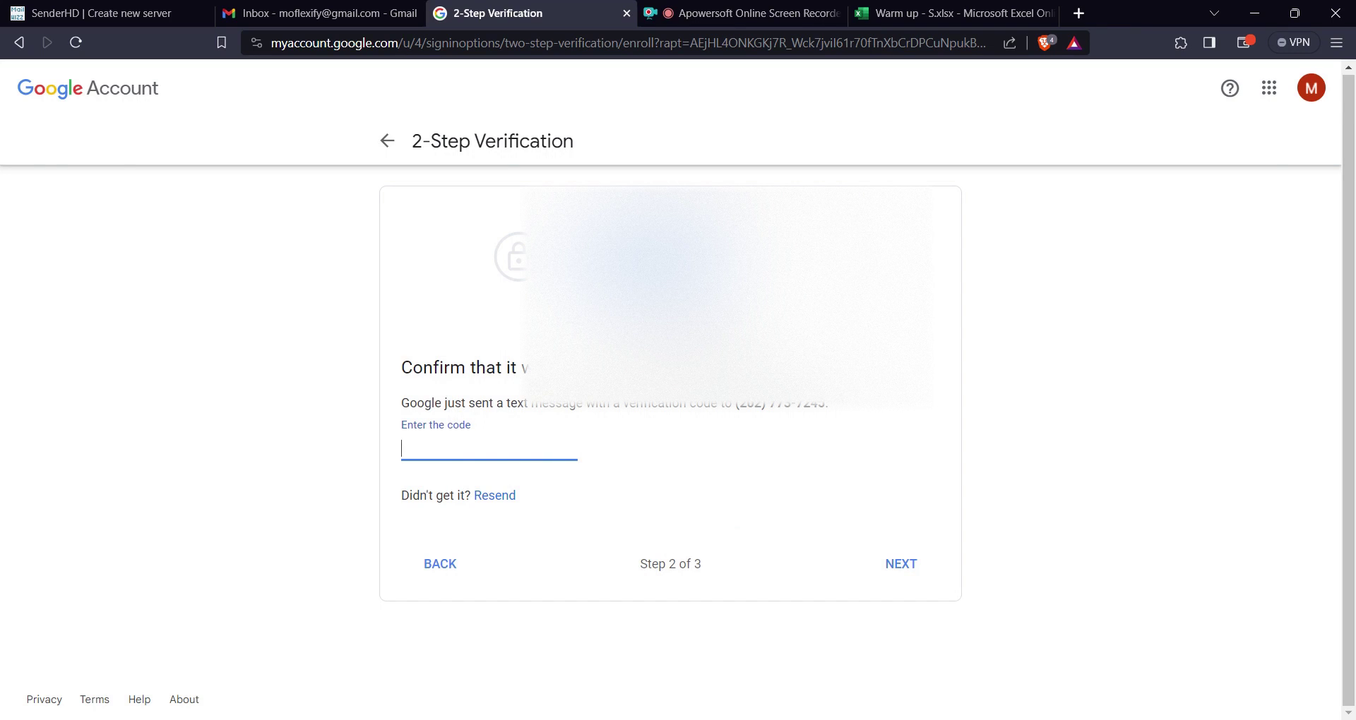
left_click(447, 571)
Step: Replace the old phone number with the new Kenyan number and try submitting it
key("BackSpace")
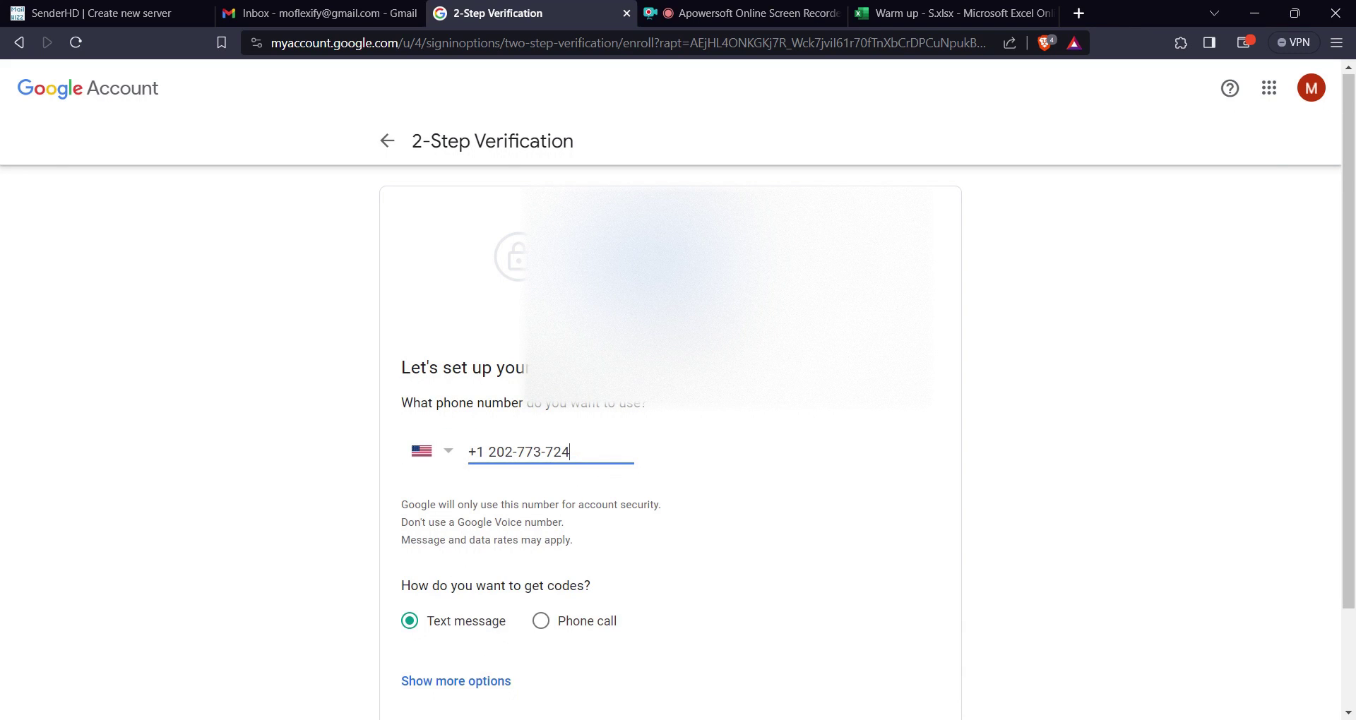
key("BackSpace")
key("BackSpace")
key("BackSpace")
key("BackSpace")
key("BackSpace")
key("BackSpace")
key("BackSpace")
key("BackSpace")
key("BackSpace")
key("BackSpace")
key("BackSpace")
key("BackSpace")
key("BackSpace")
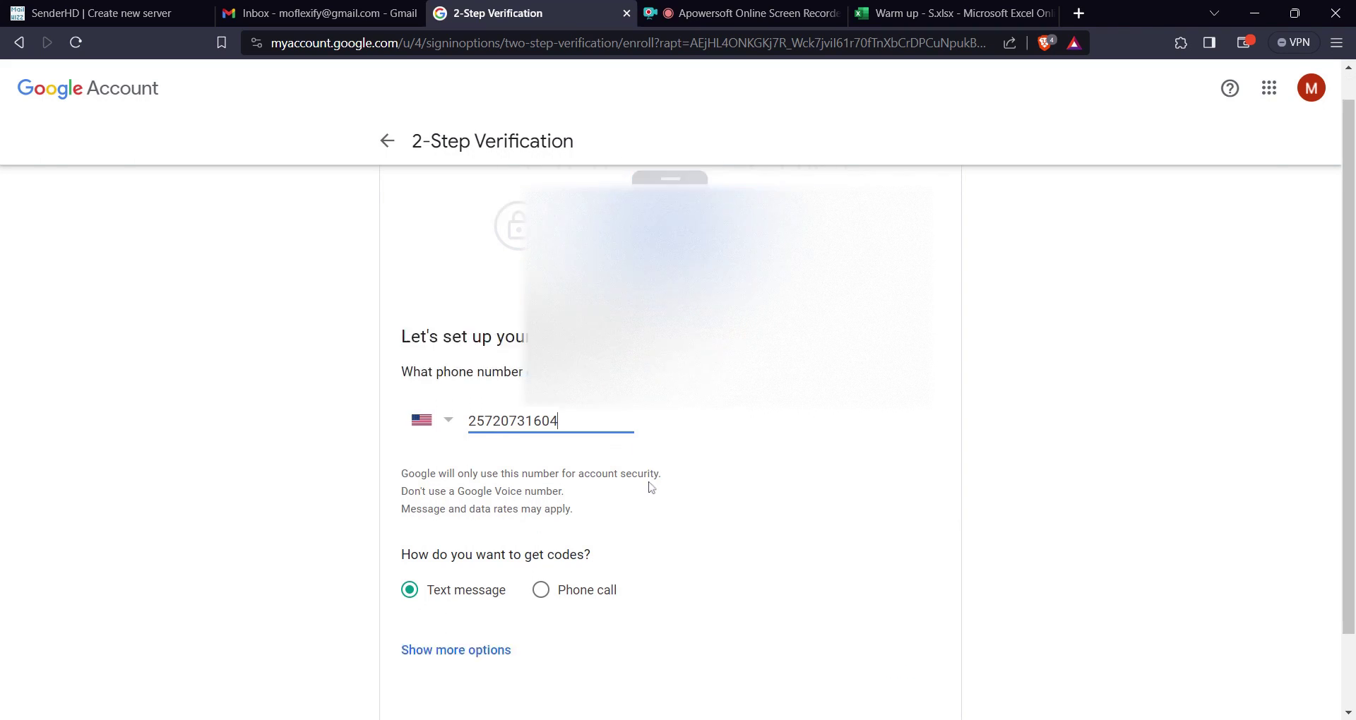
scroll(650, 478, "down", 2)
left_click(910, 658)
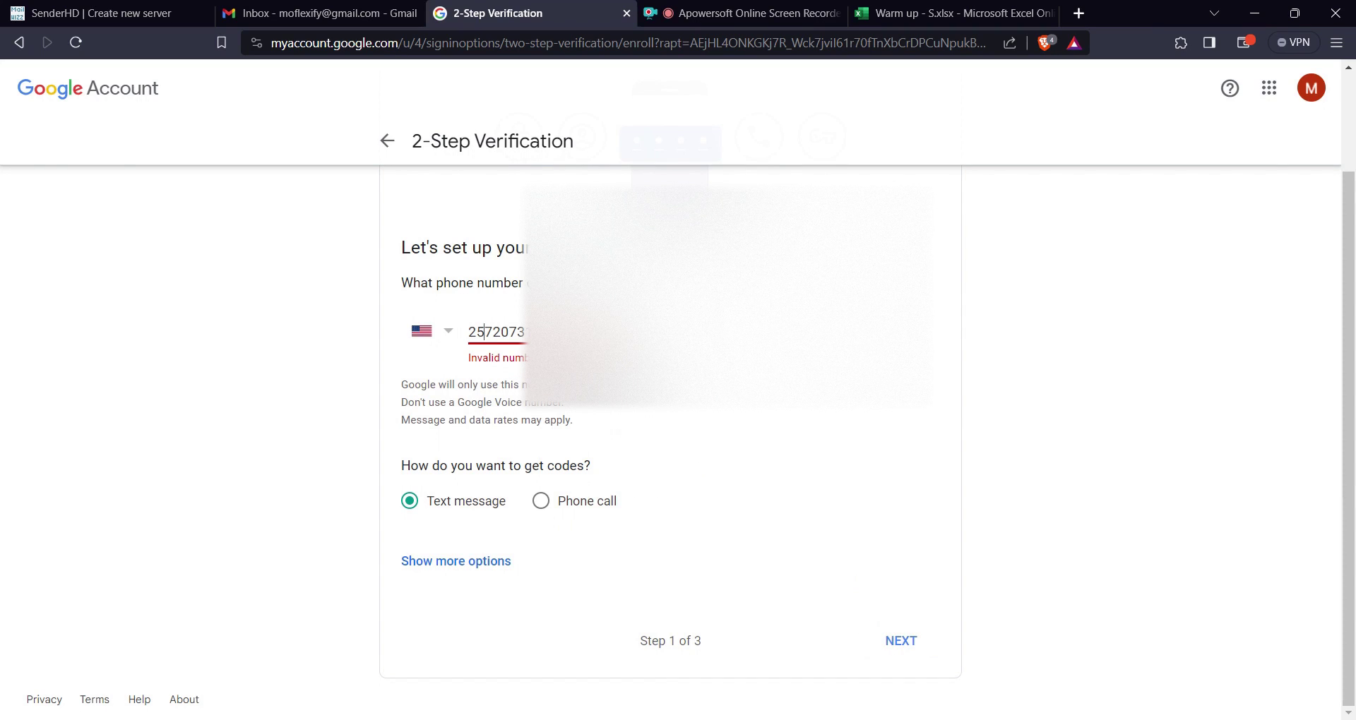
Step: Correct the number with the +254 prefix and submit it for a text code
type("4")
left_click(448, 332)
key("Escape")
type("+")
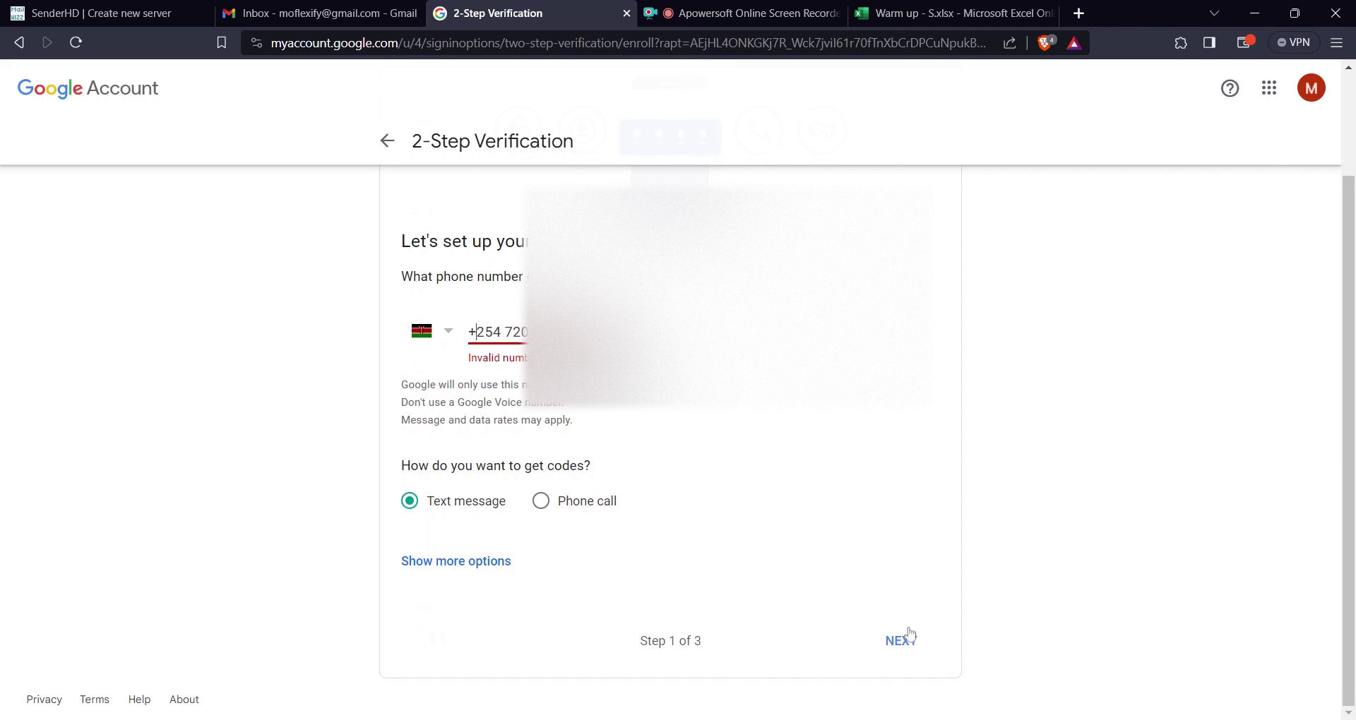
left_click(909, 638)
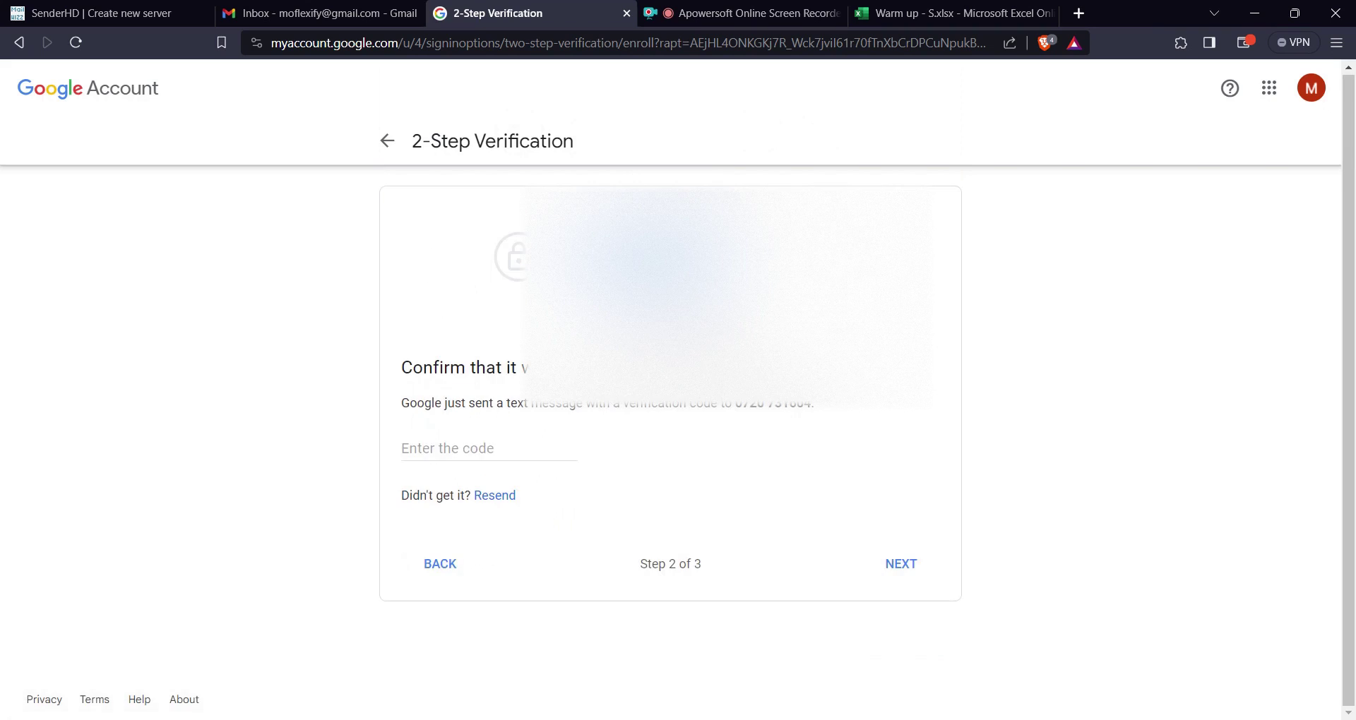
Step: Enter the texted verification code and turn on 2-Step Verification
left_click(566, 431)
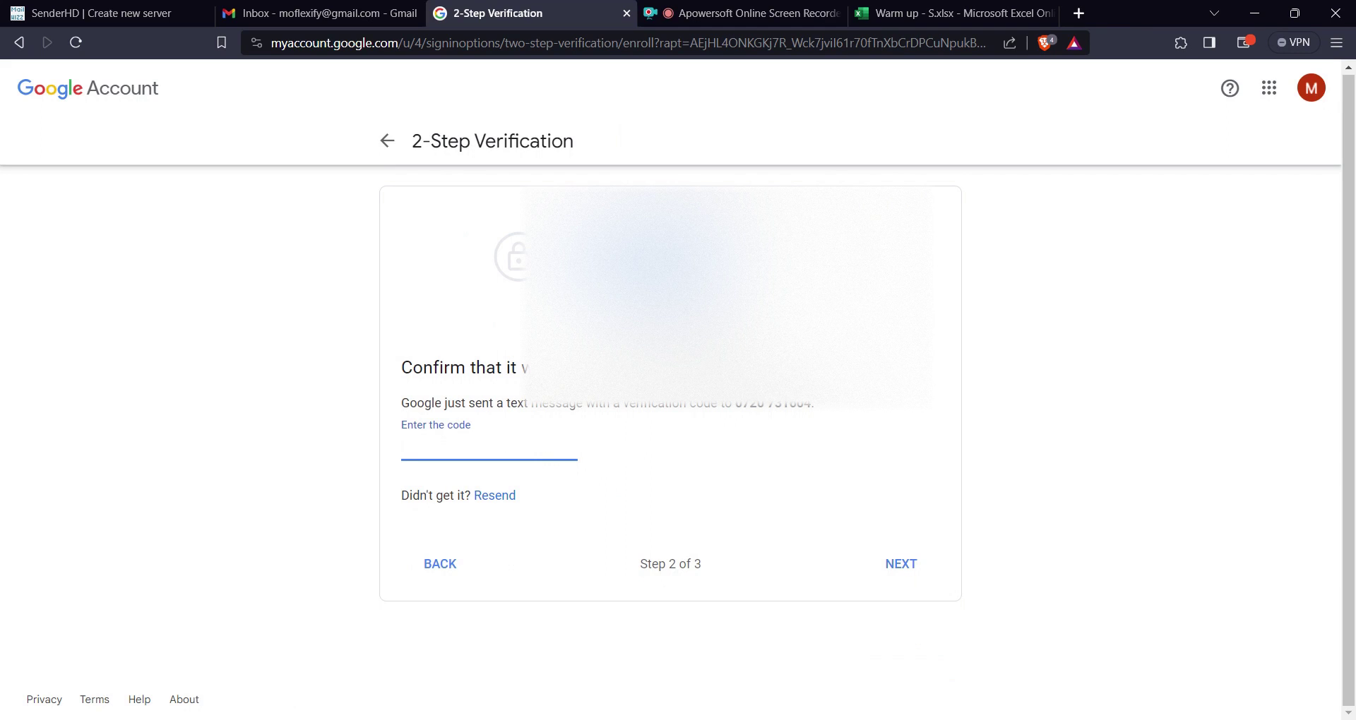
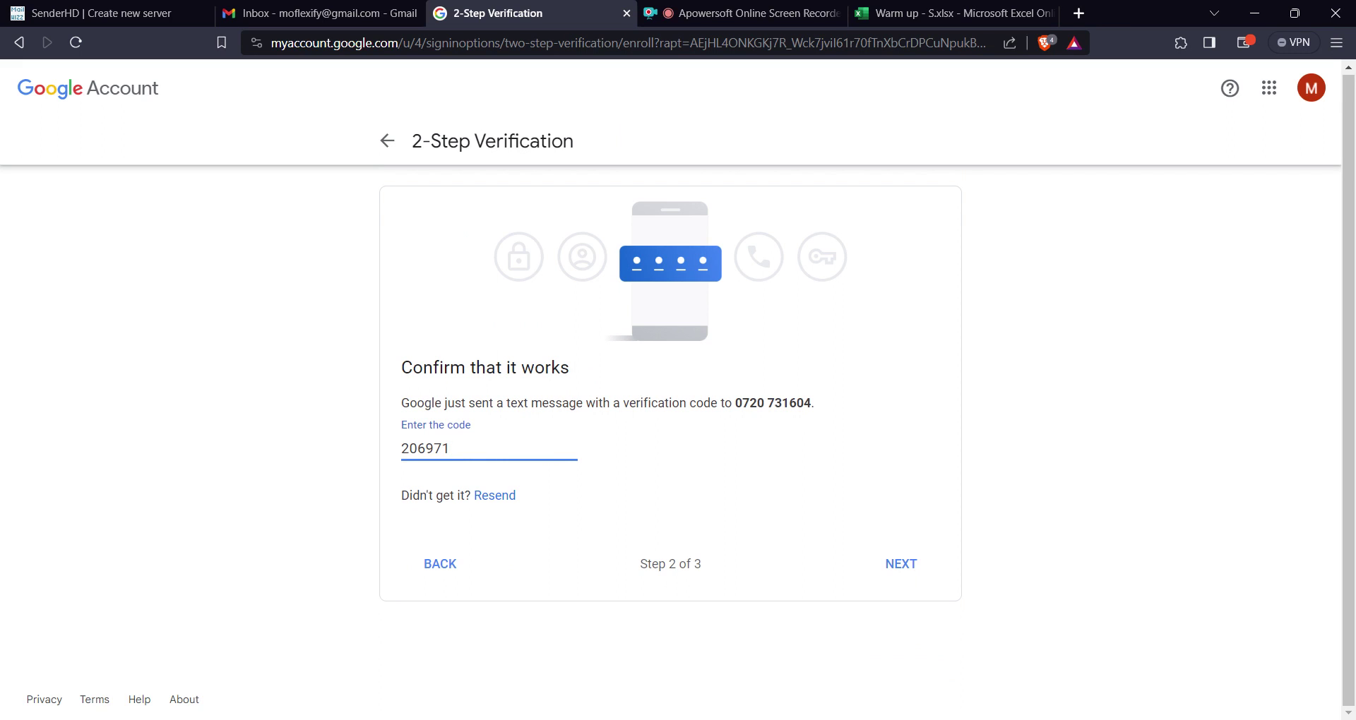
key("Return")
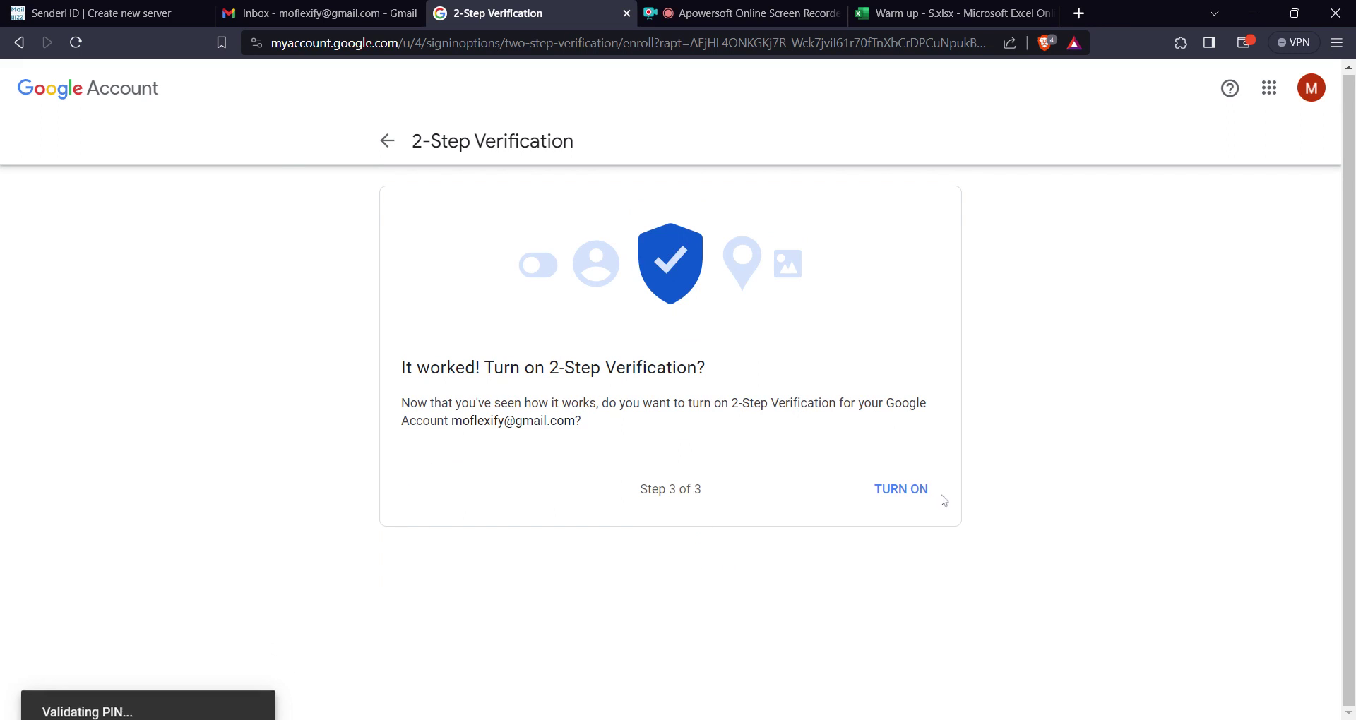
left_click(918, 501)
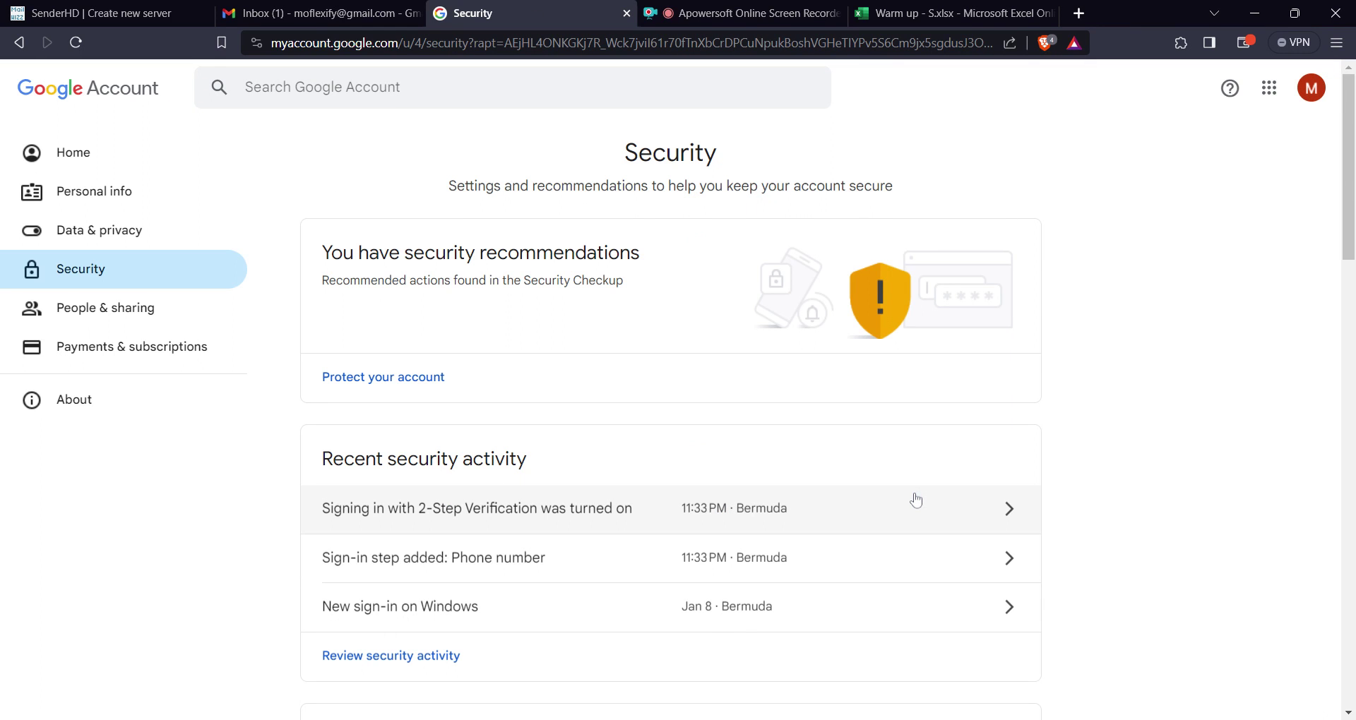
scroll(1155, 492, "down", 1)
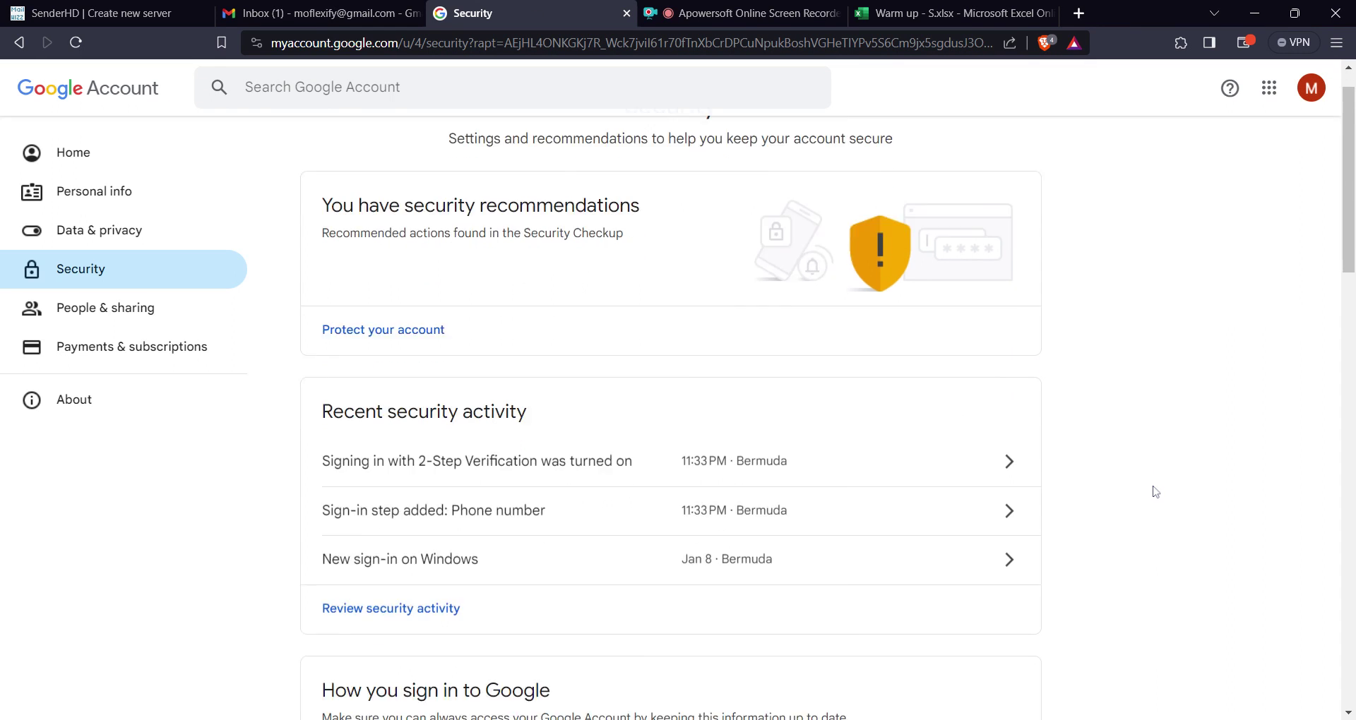
scroll(1155, 492, "down", 2)
scroll(1154, 490, "up", 3)
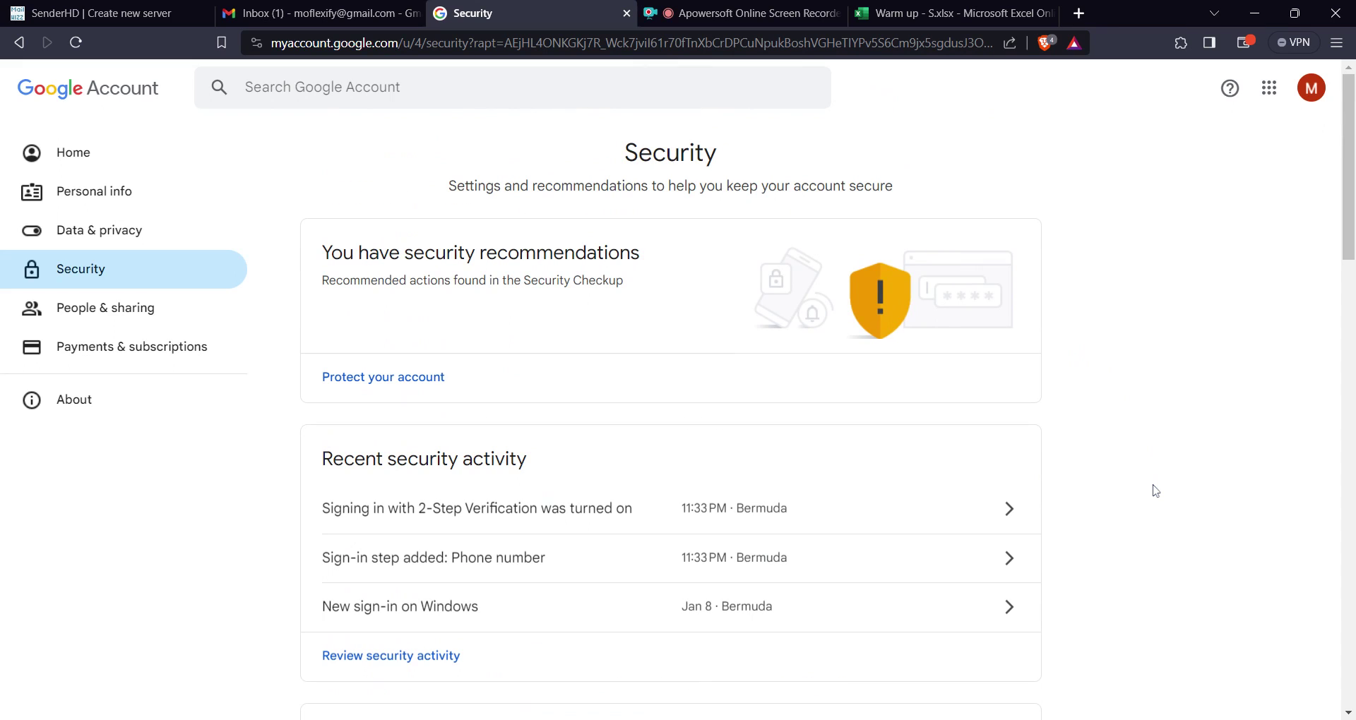
Step: Search the account settings for 'app' and open App passwords
left_click(417, 89)
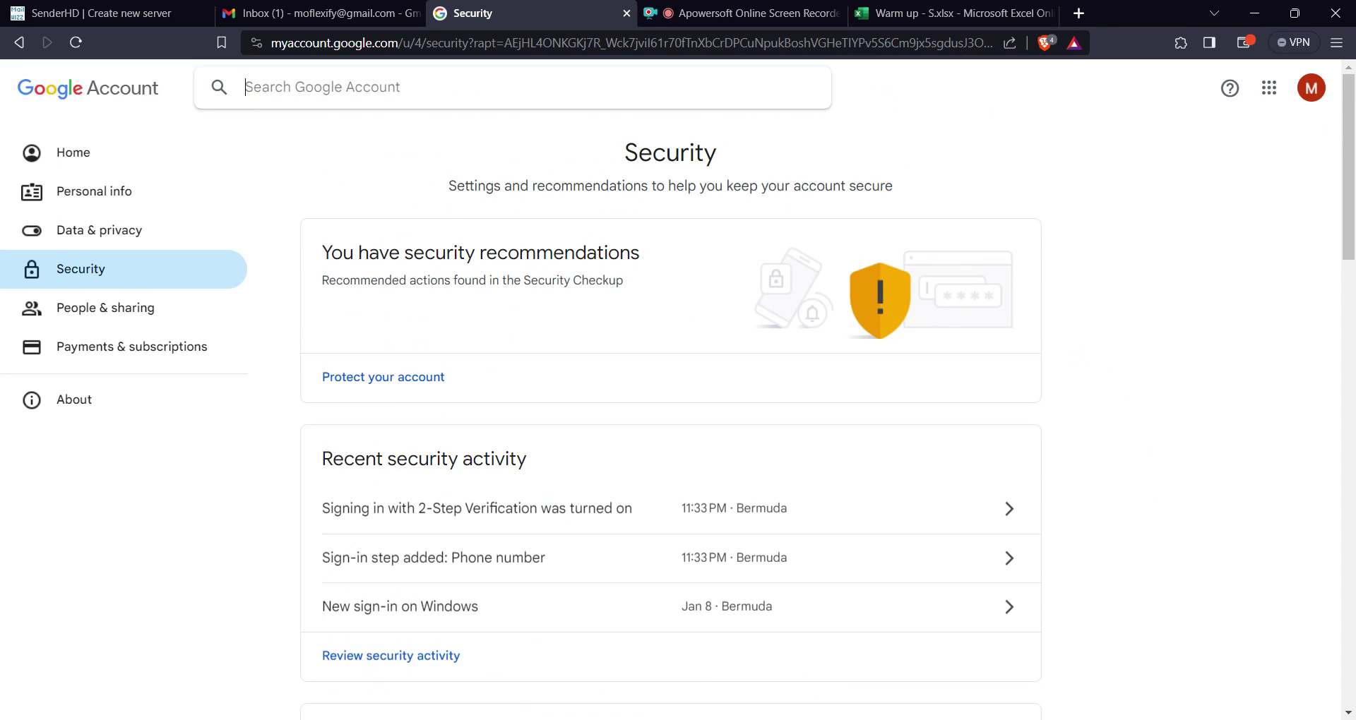
type("app")
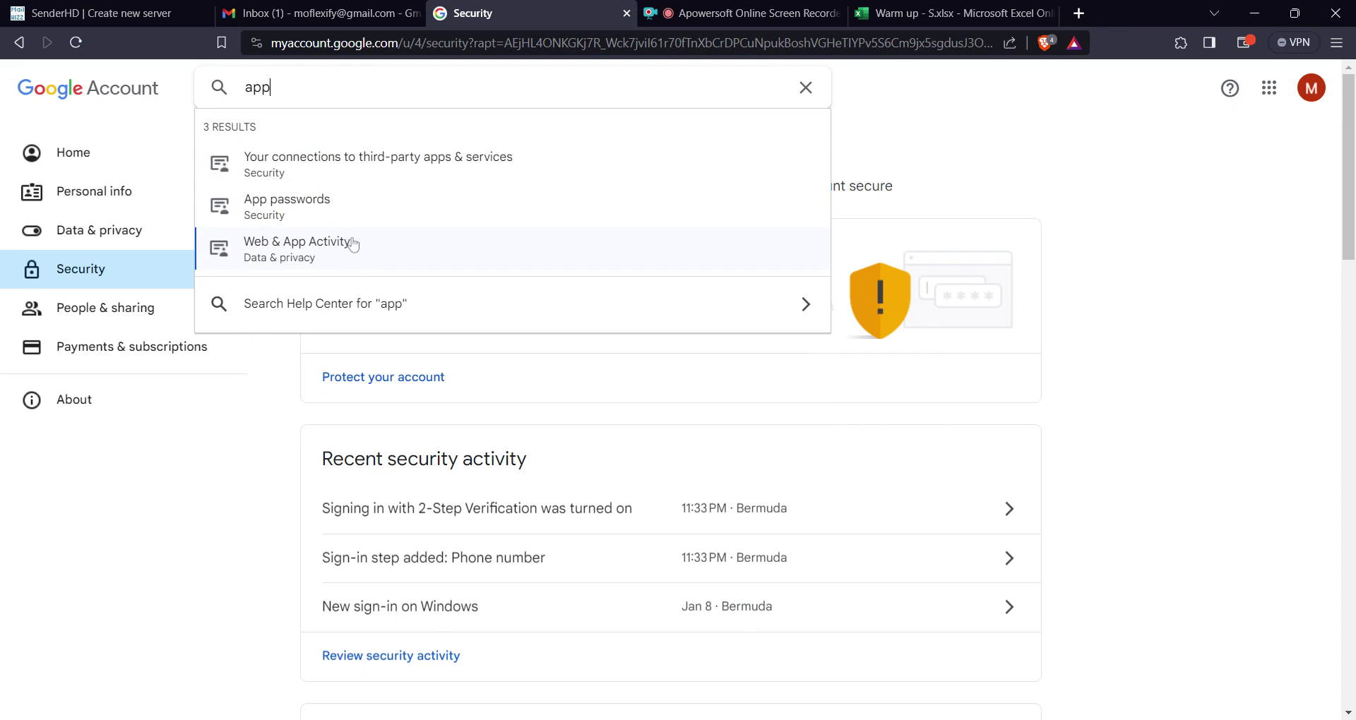
left_click(356, 212)
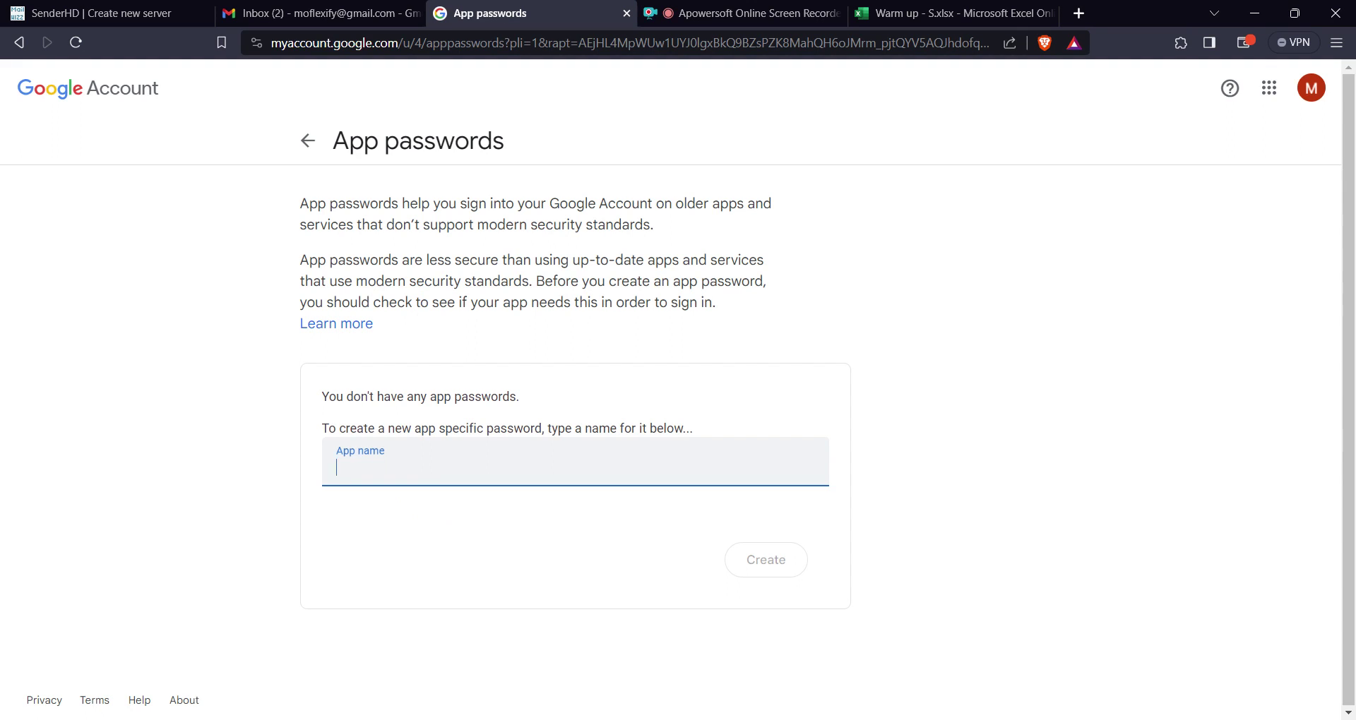
Step: Create an app password named Mailwizz and copy the generated password
type("Mail")
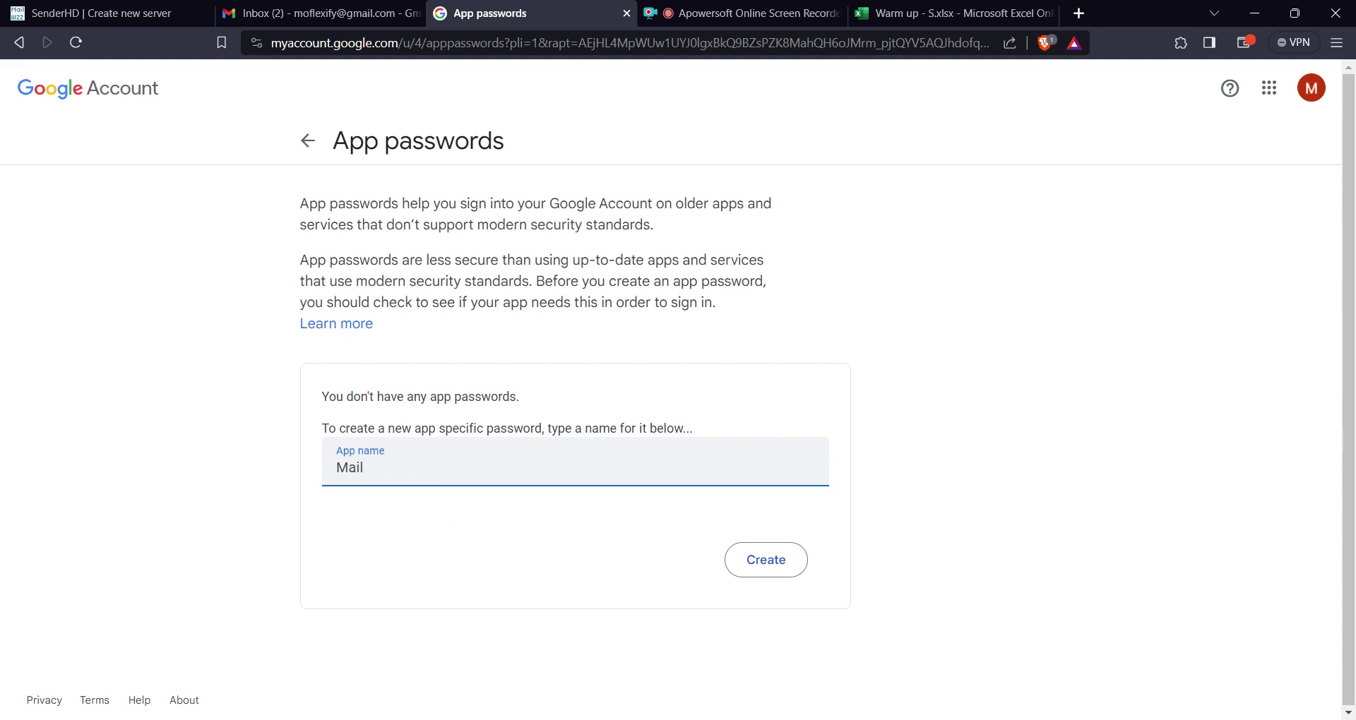
type("wizz")
left_click(791, 572)
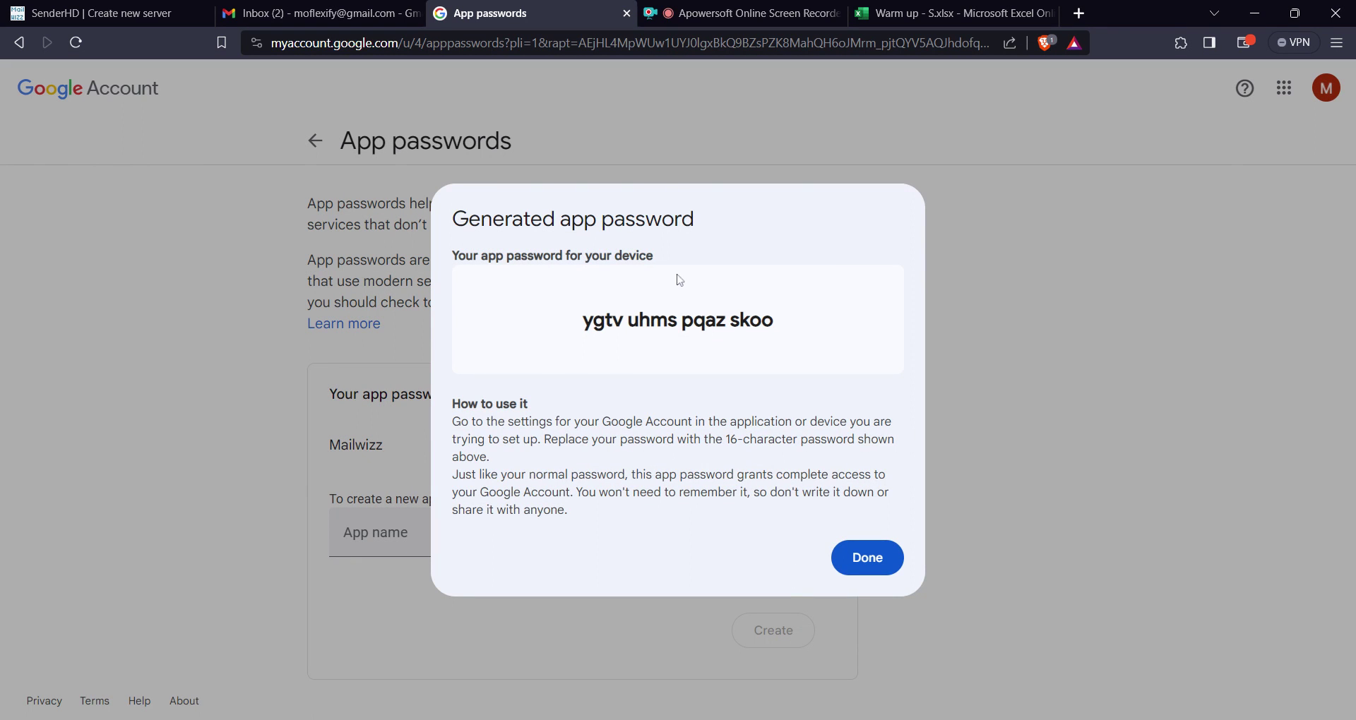
triple_click(705, 320)
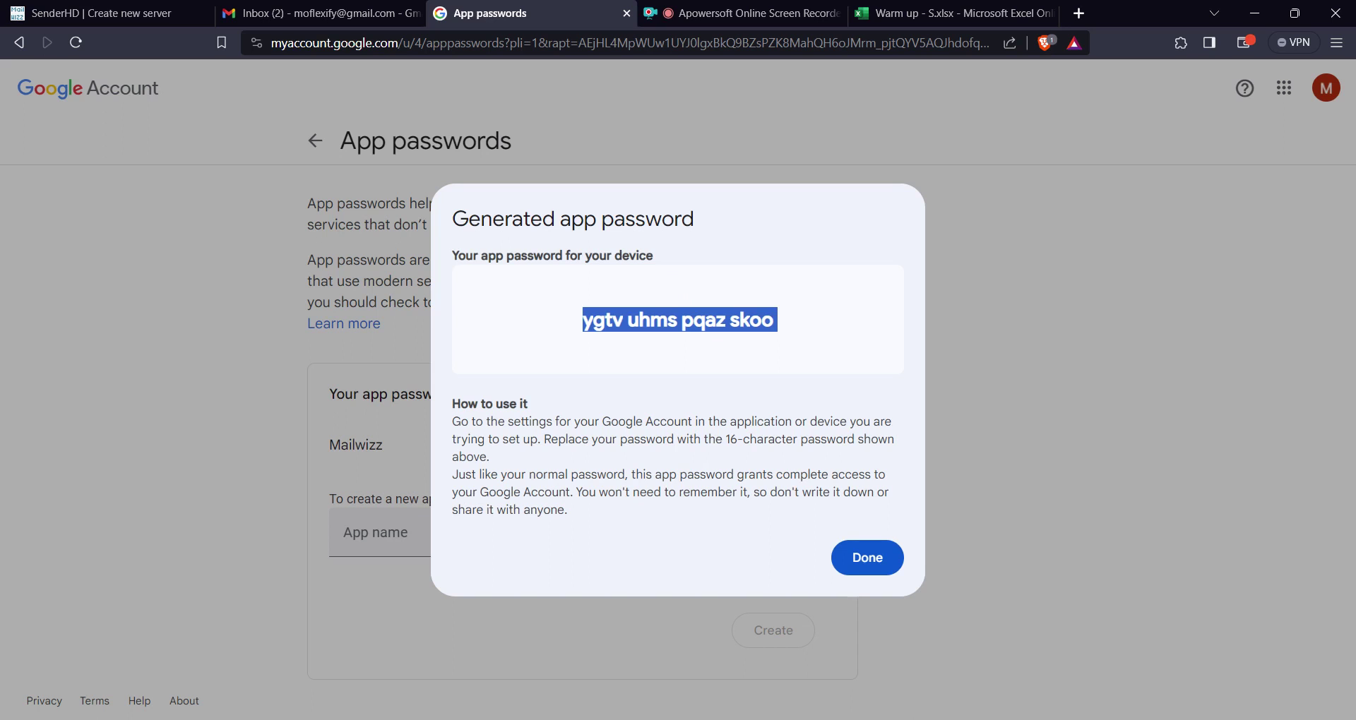
left_click(883, 561)
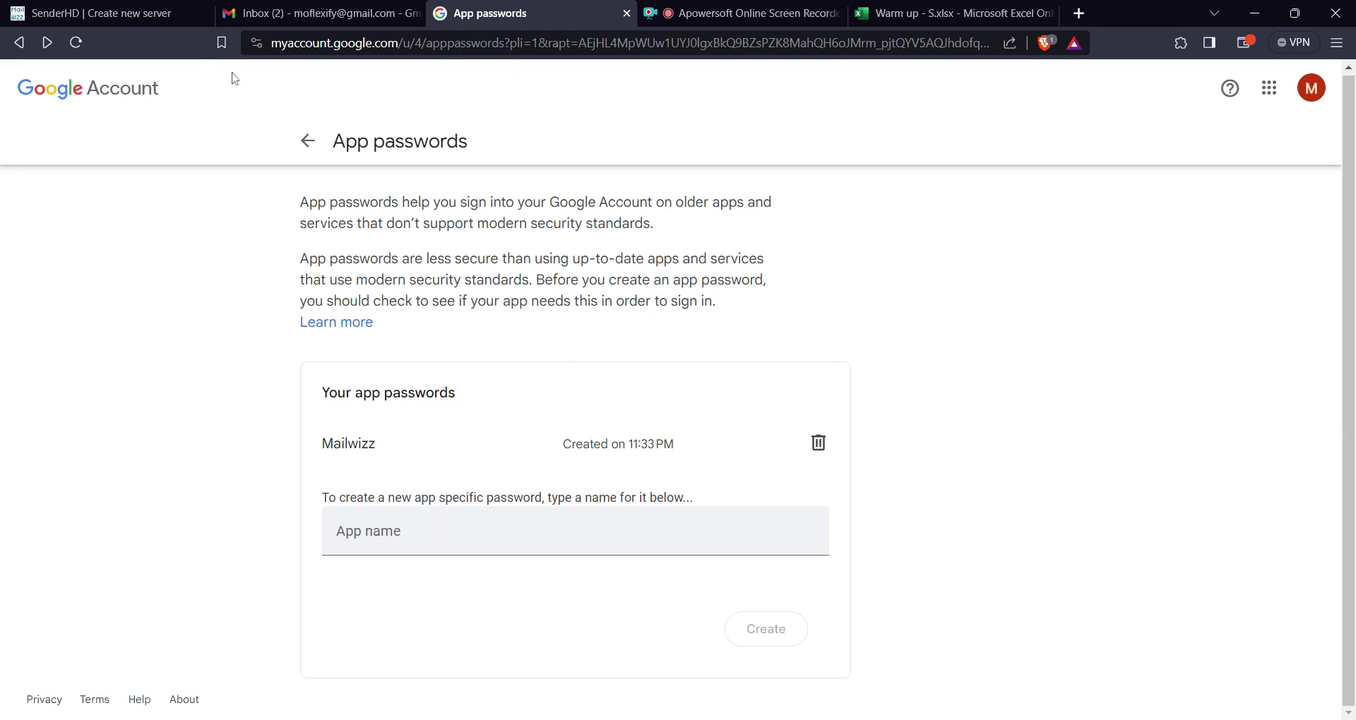
Step: In SenderHD's Delivery servers, start creating a new SMTP server
left_click(131, 16)
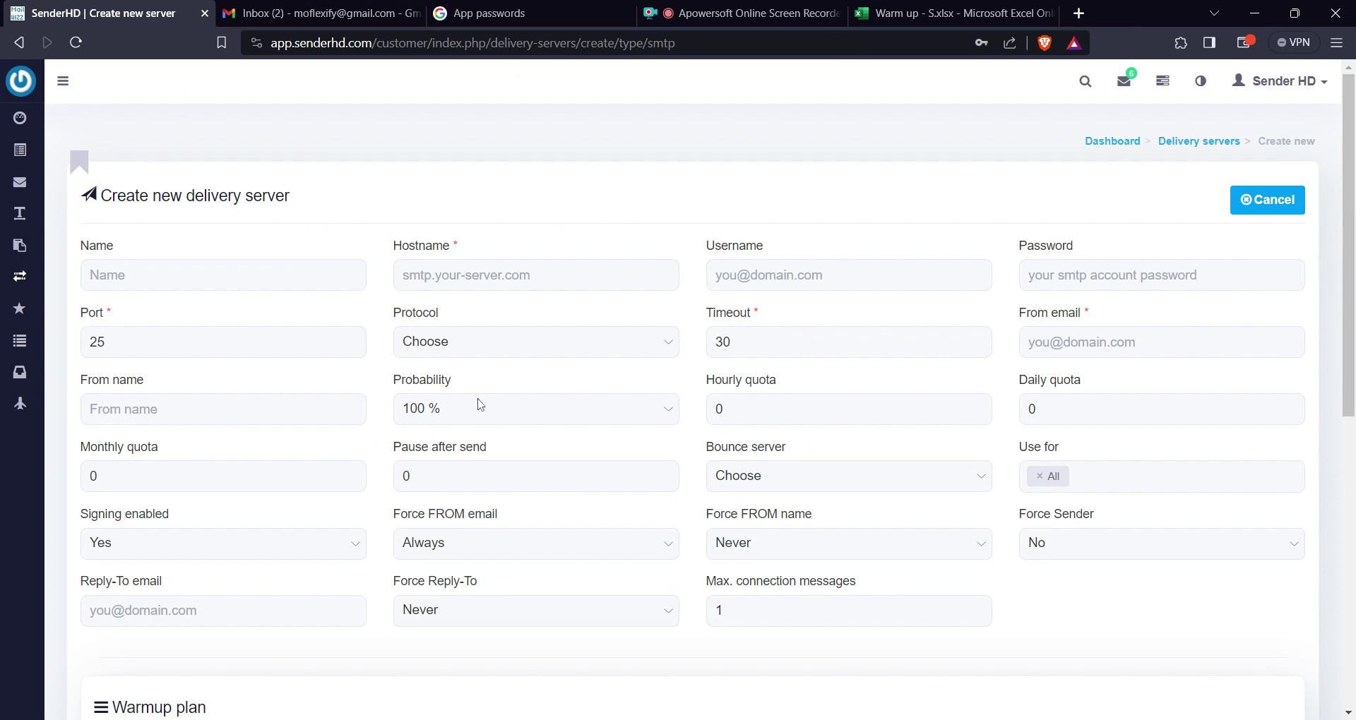
mouse_move(28, 281)
left_click(106, 310)
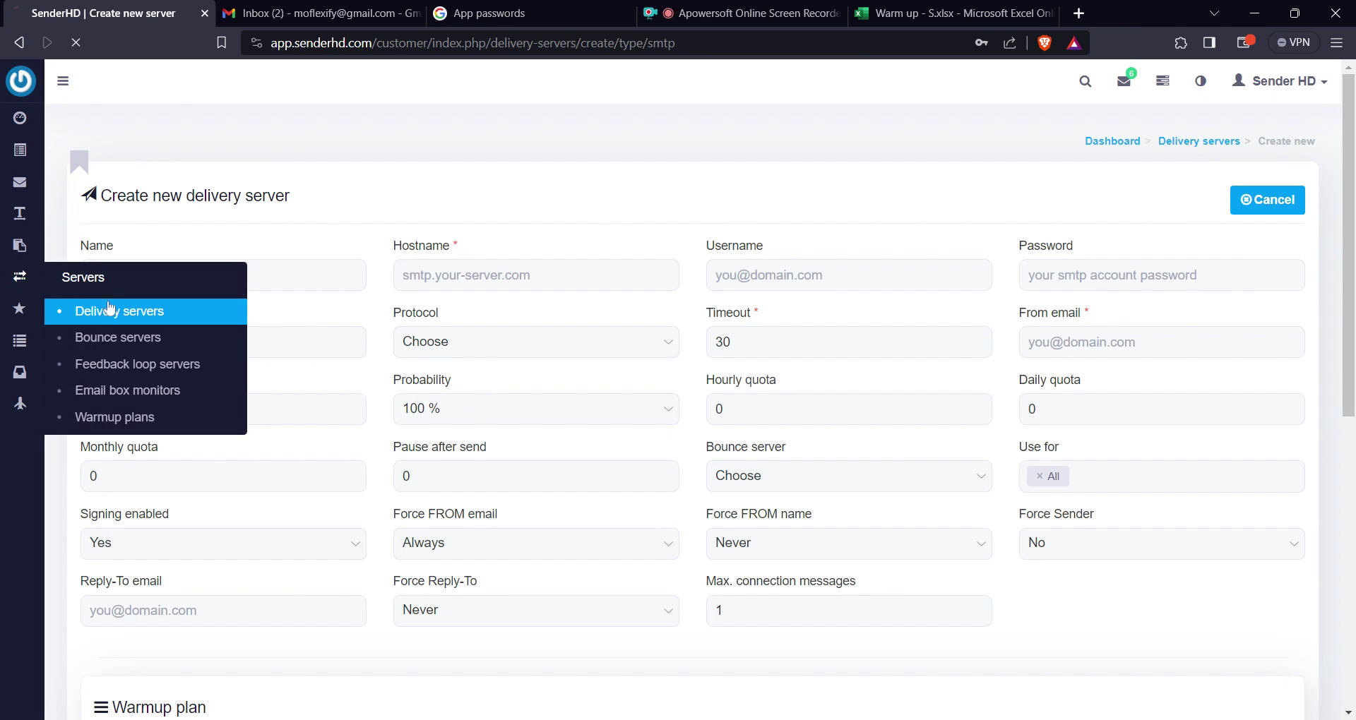
mouse_move(25, 150)
left_click(108, 126)
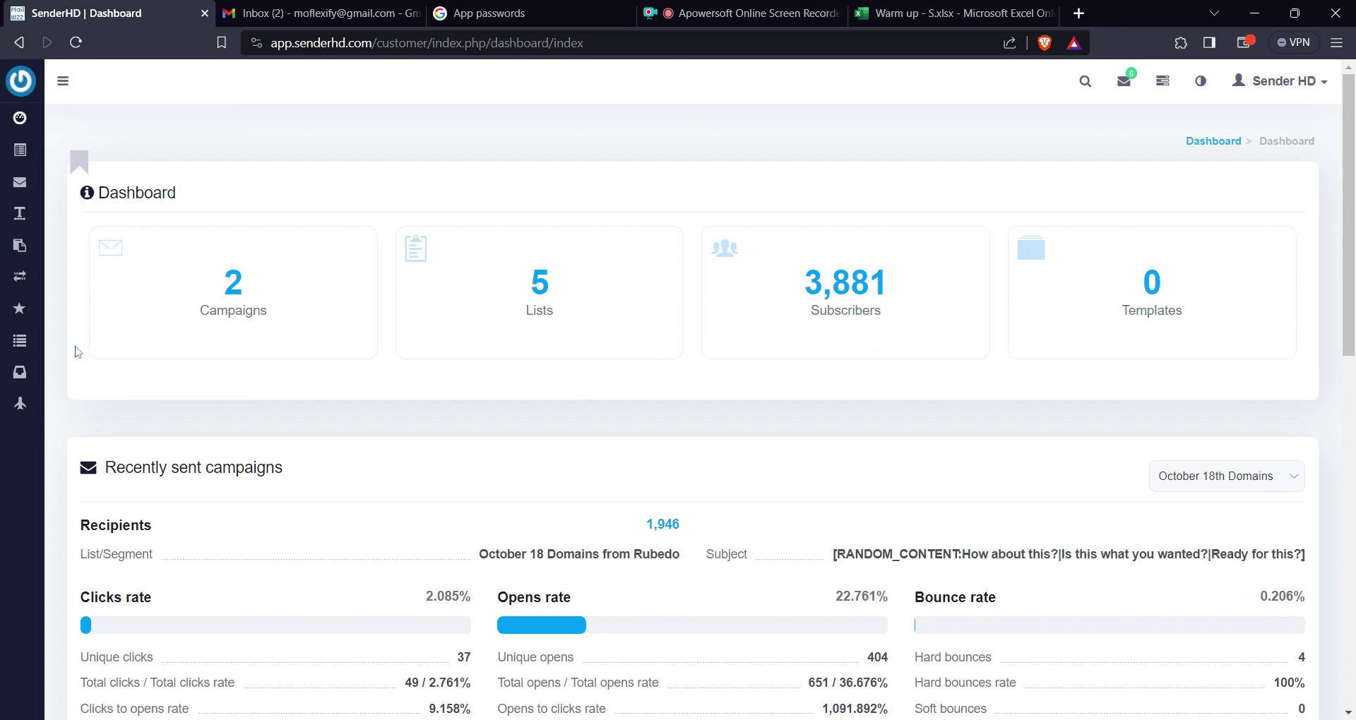
mouse_move(27, 277)
left_click(118, 313)
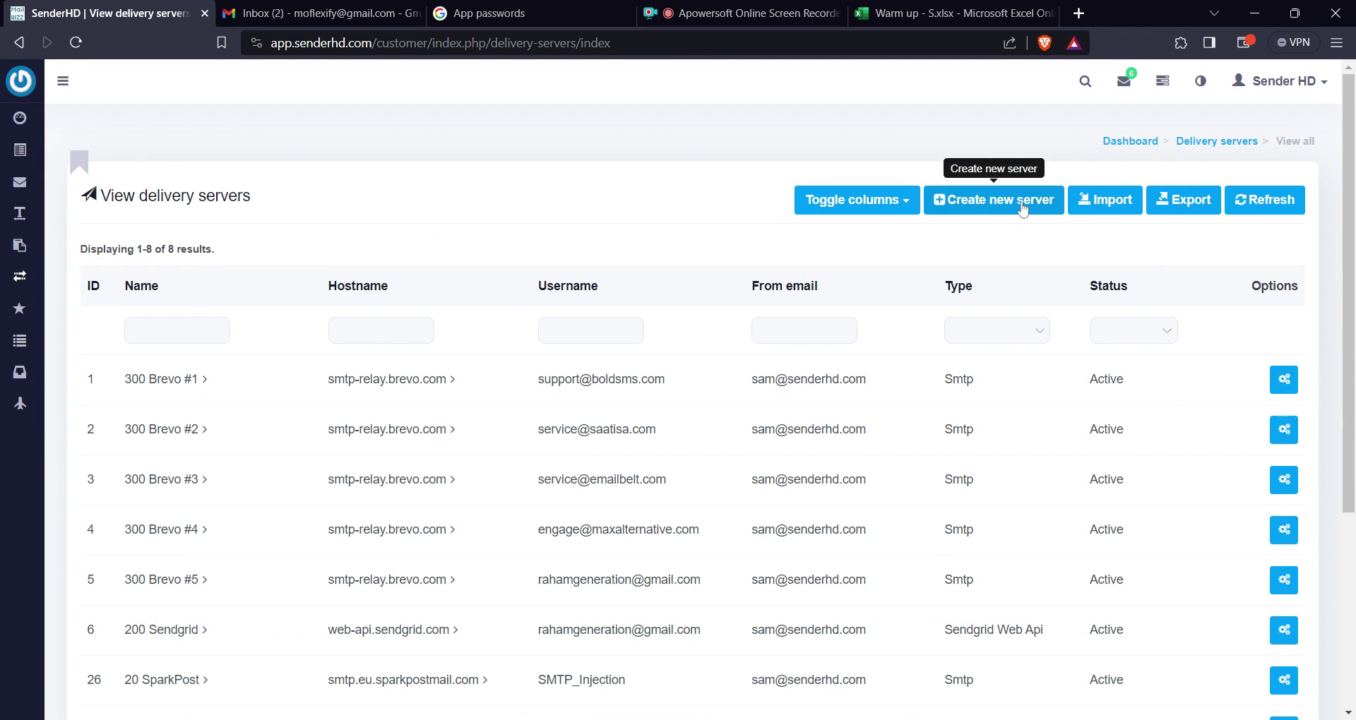
left_click(1025, 205)
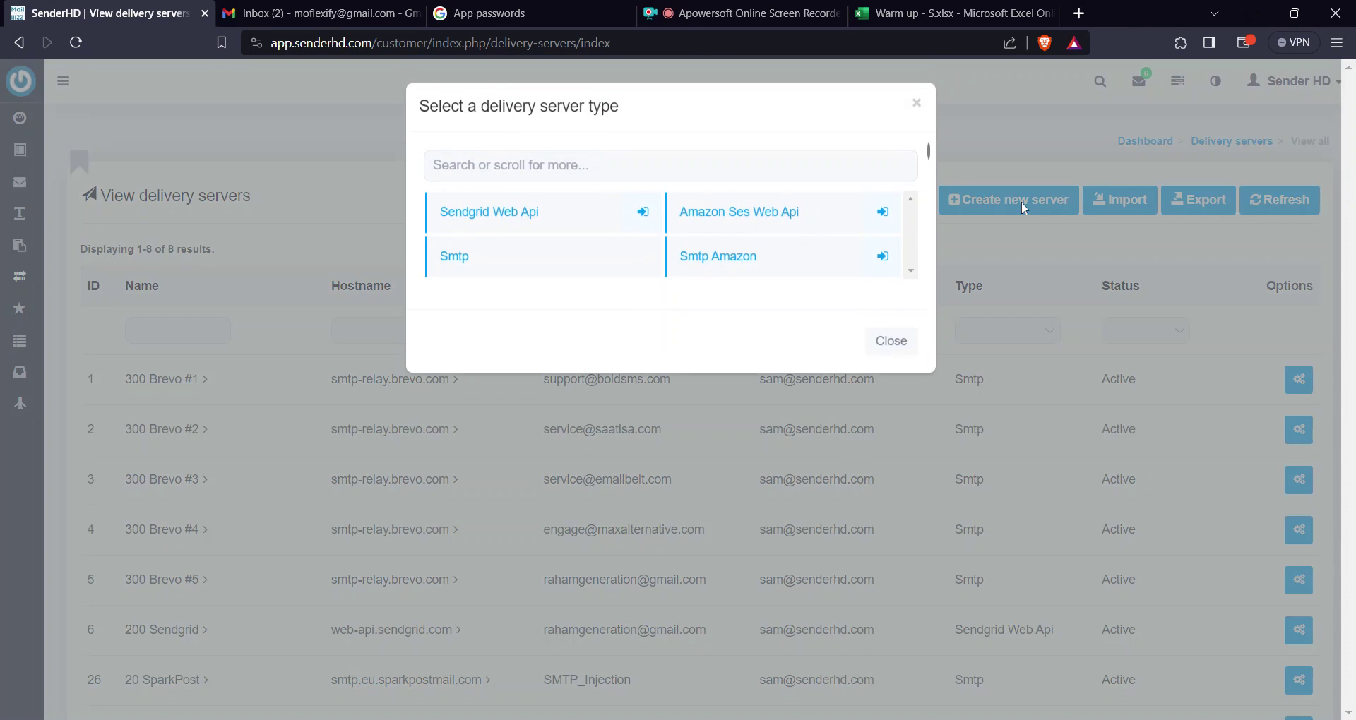
left_click(506, 265)
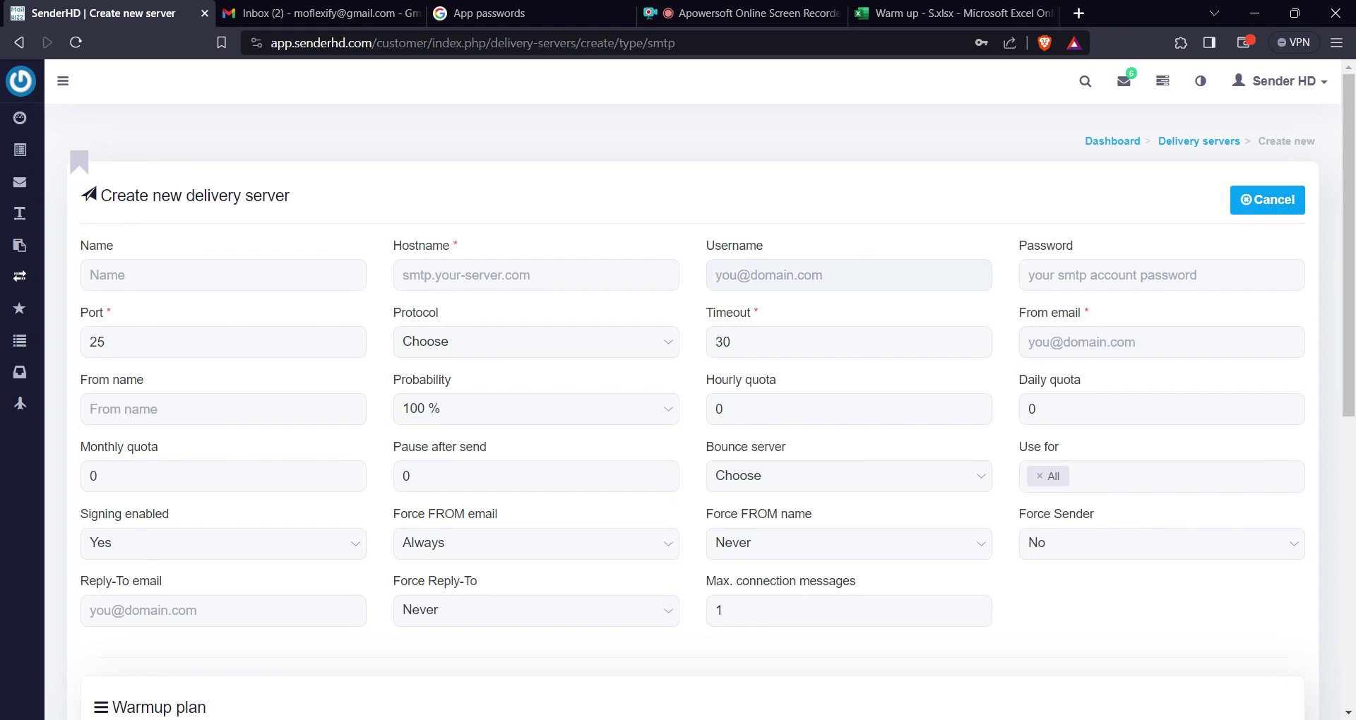
Step: Set hostname smtp.gmail.com and paste the app password into Password
left_click(505, 275)
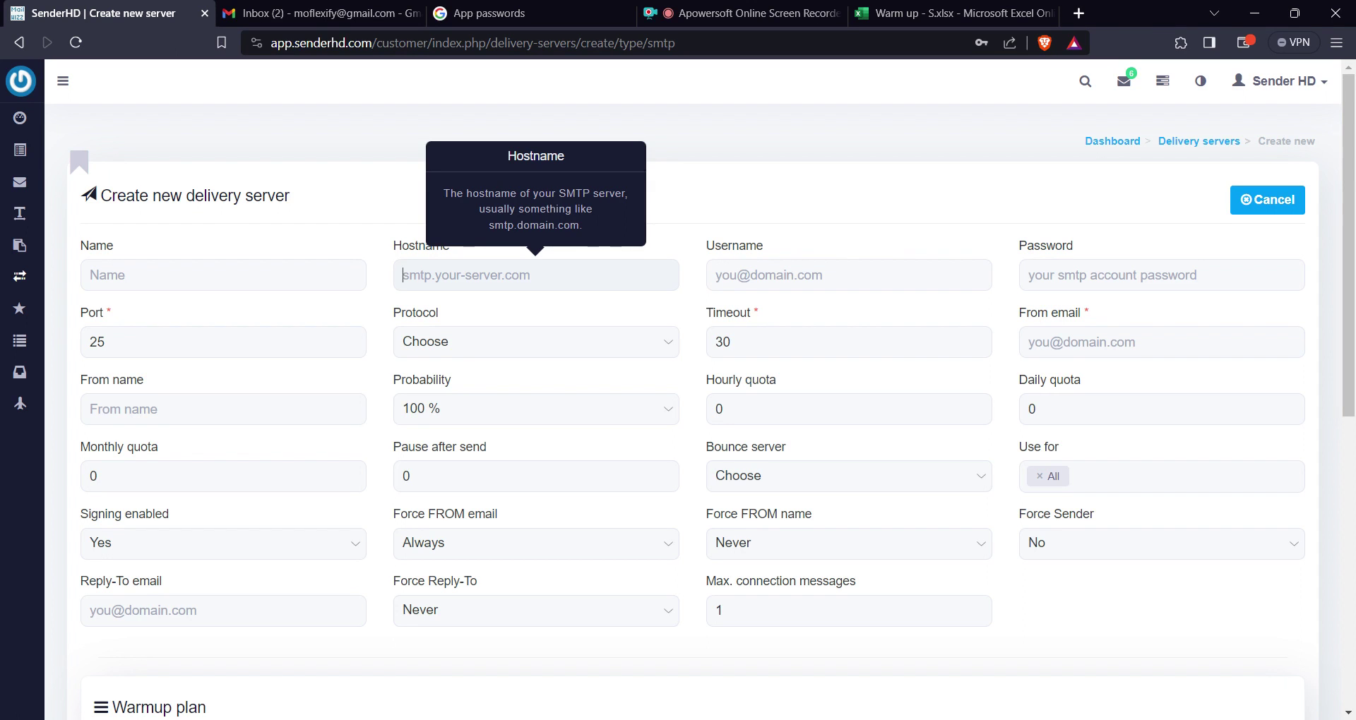
type("smtp.gmail.com")
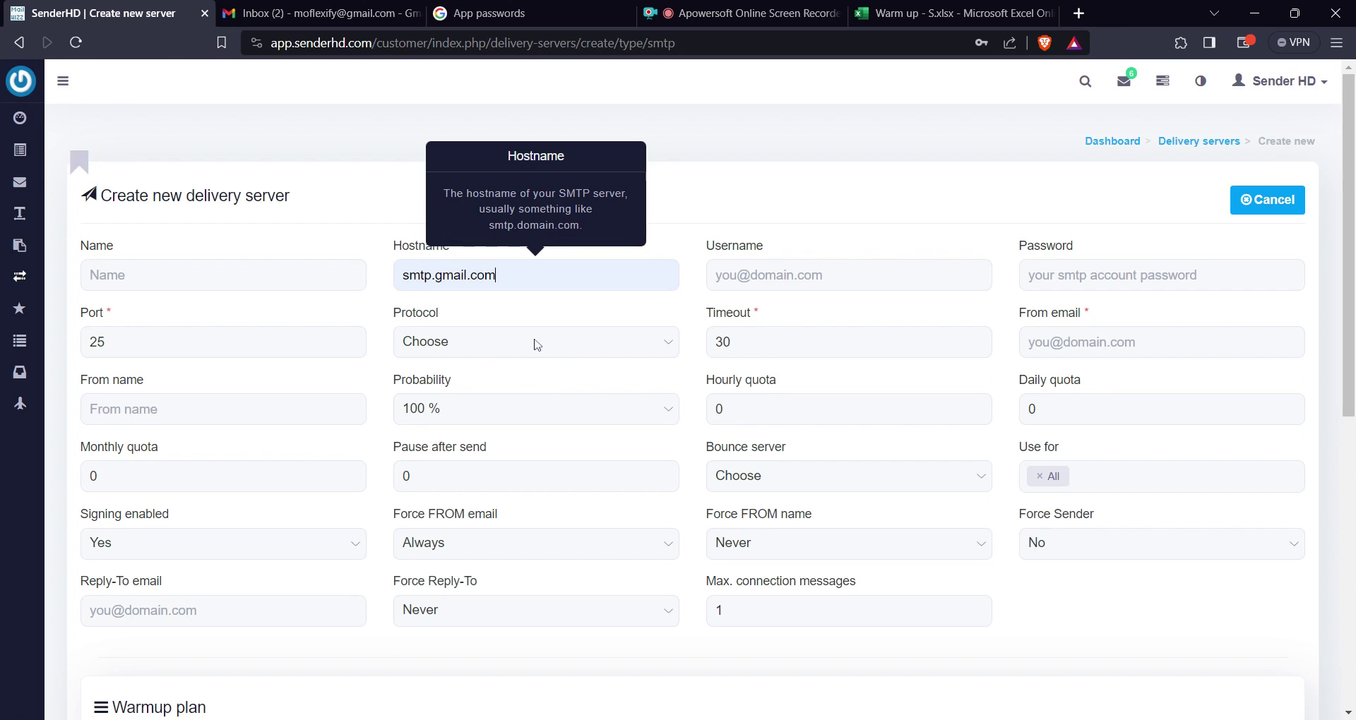
key("Tab")
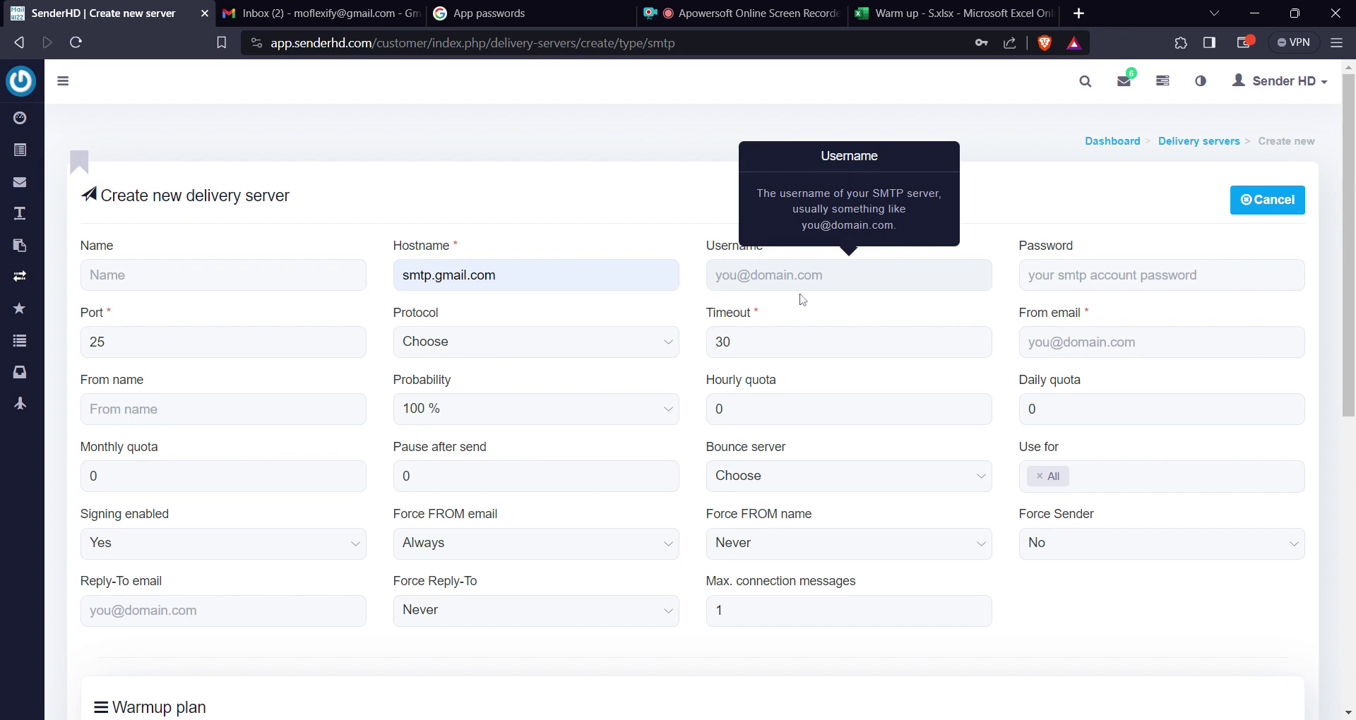
key("Tab")
key("ctrl+v")
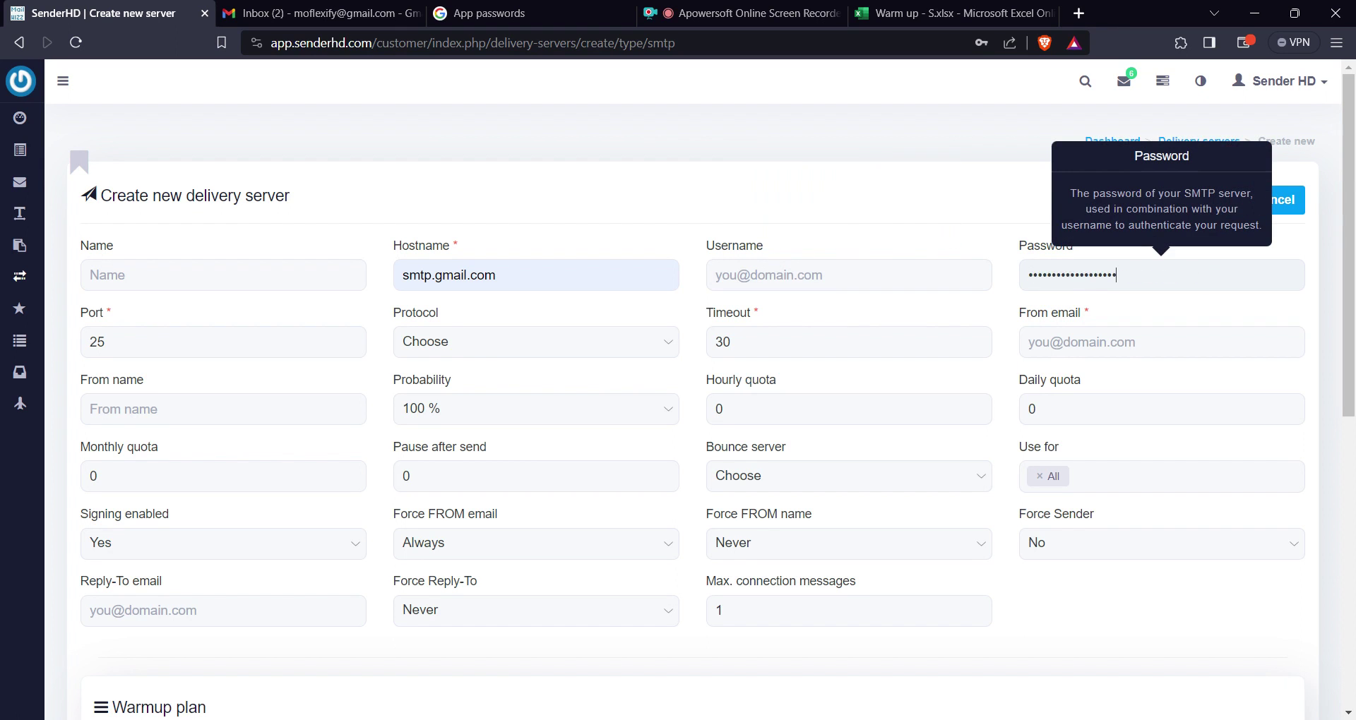
Step: Copy the Gmail account address and paste it as the server username
left_click(330, 20)
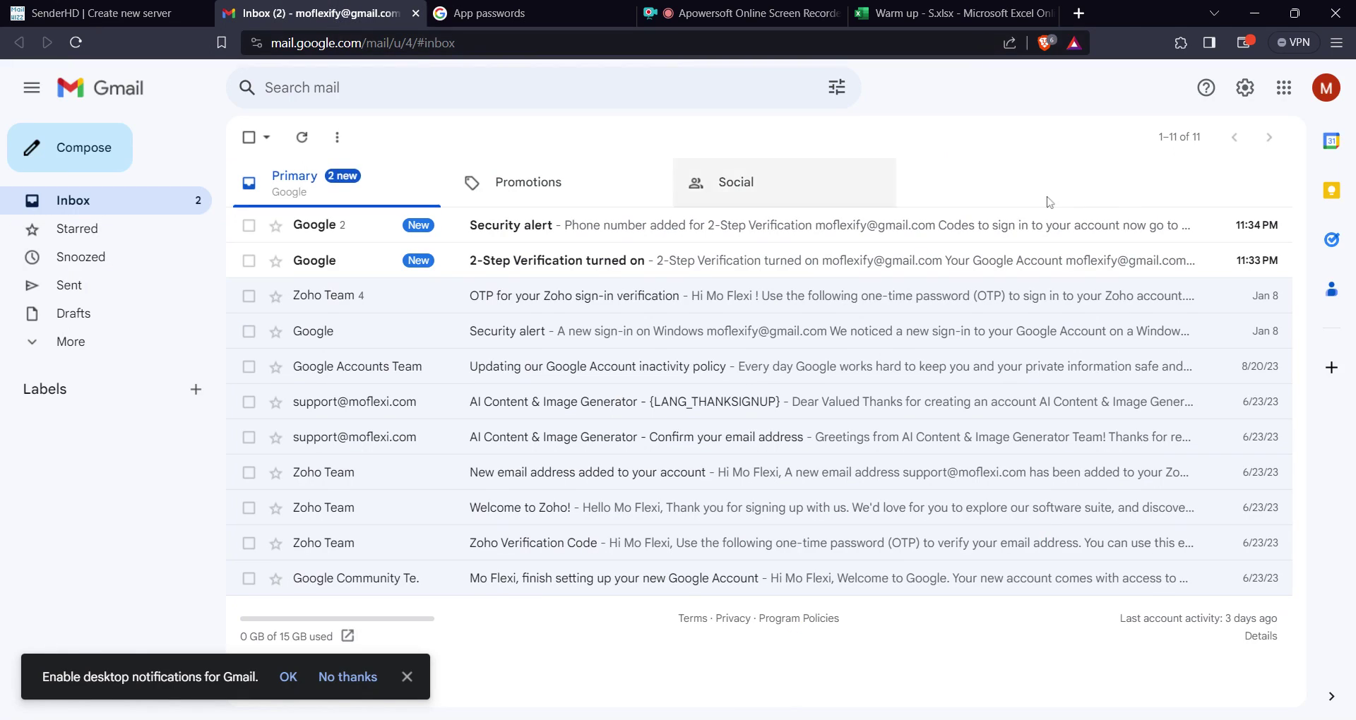
left_click(1325, 90)
triple_click(1160, 140)
key("ctrl+c")
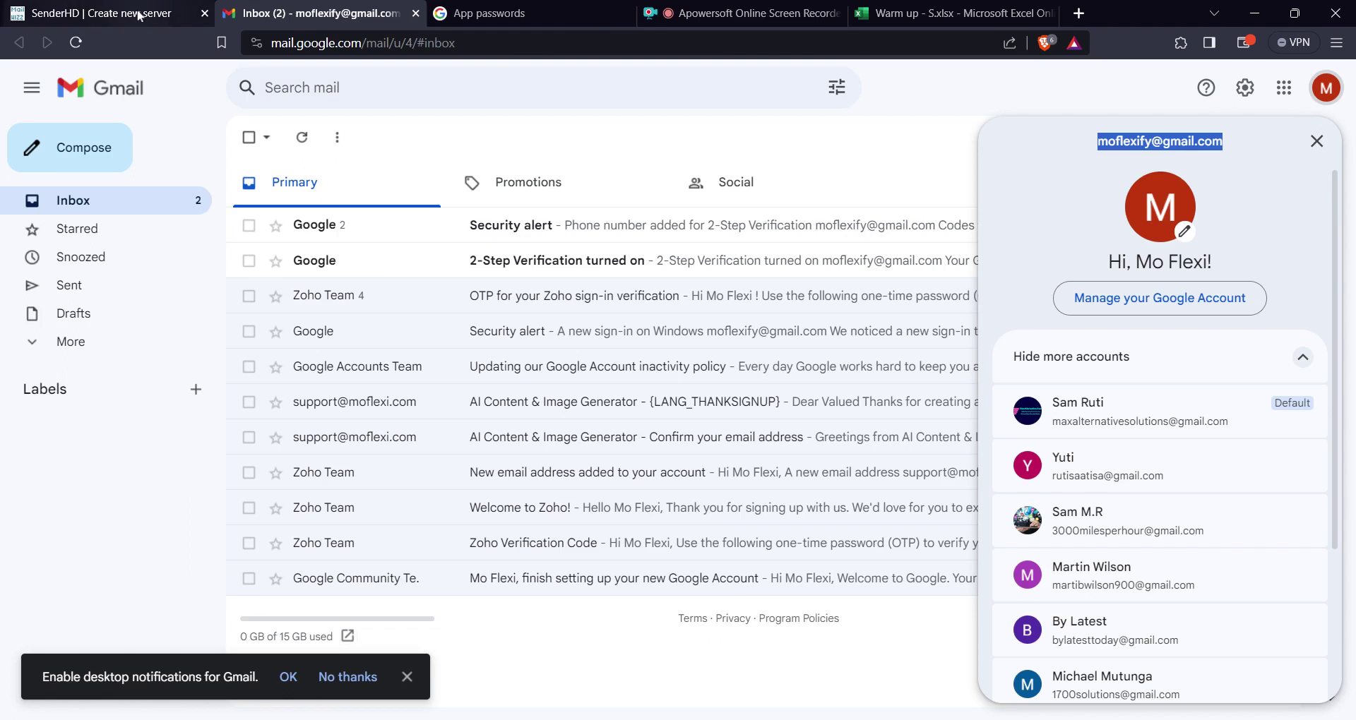
left_click(99, 13)
left_click(848, 275)
key("ctrl+v")
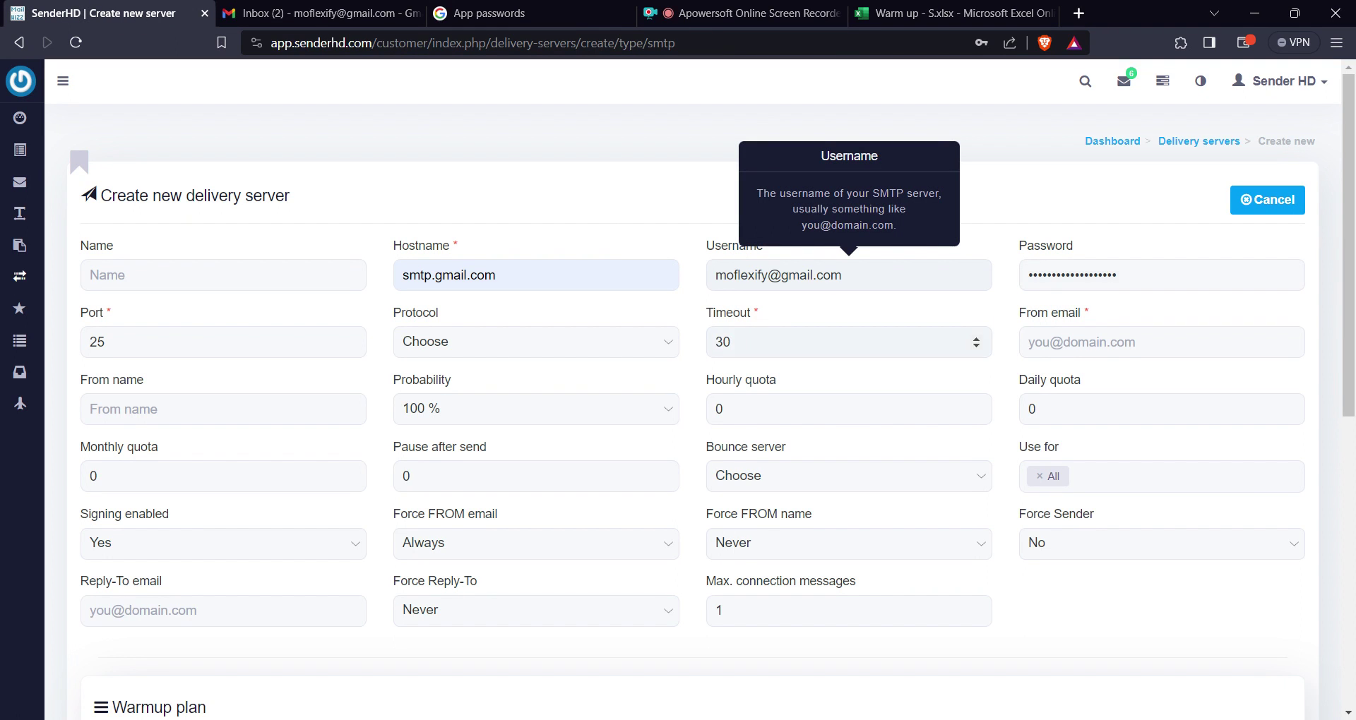
Step: Name the server 'Gmail SMTP' and set From name to 'Moflexi.com'
left_click(233, 277)
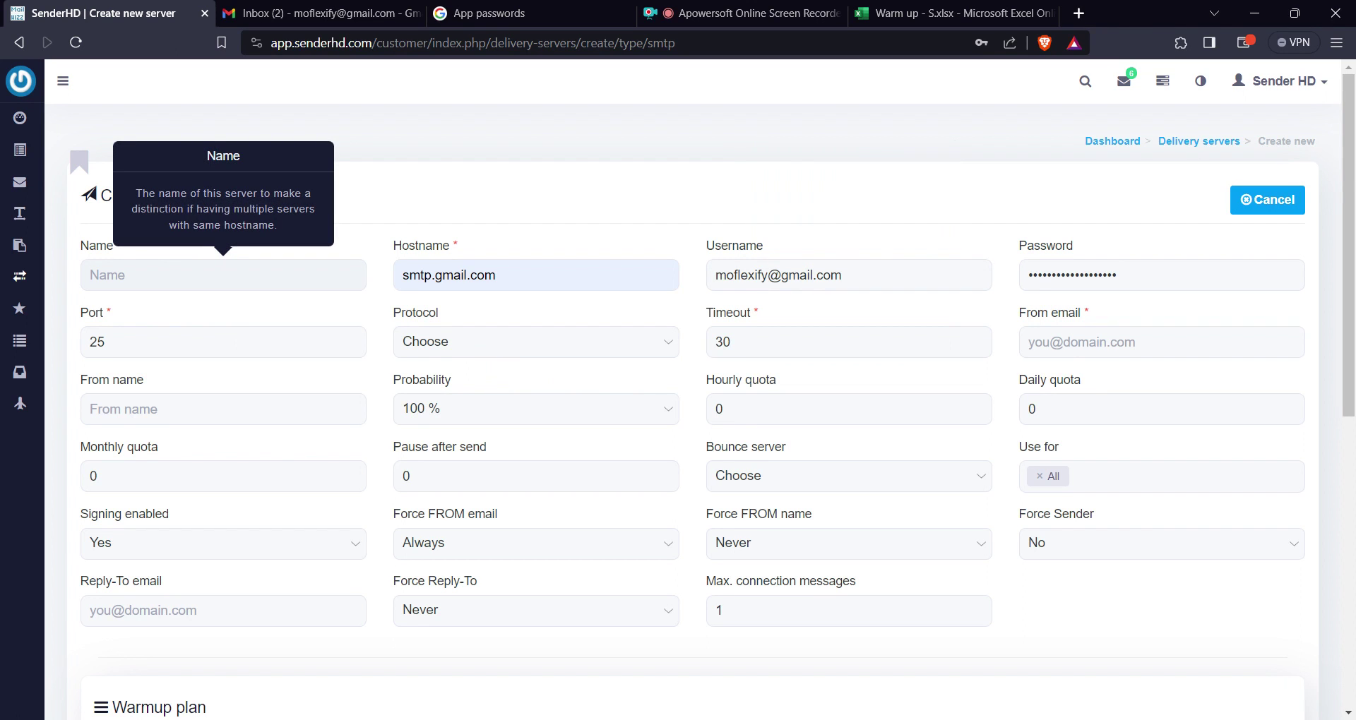
type("Gmail SMTP")
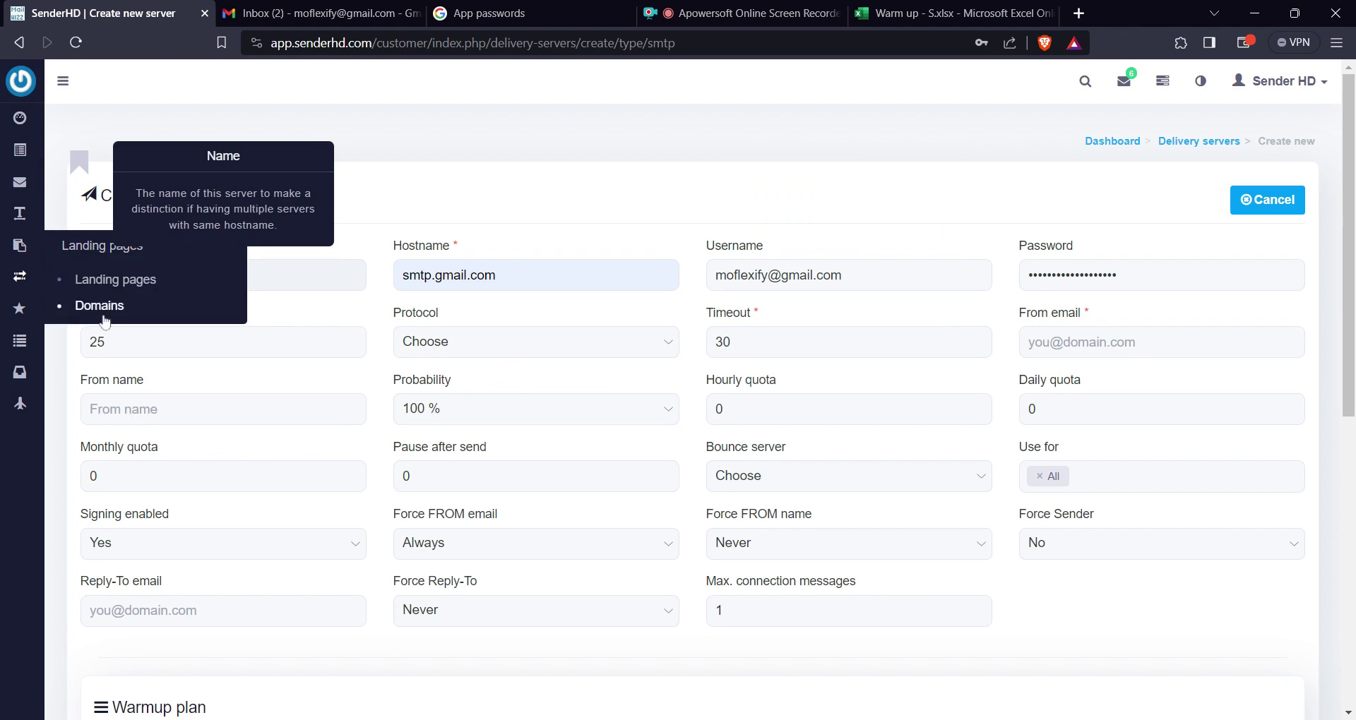
left_click(90, 409)
type("Mo")
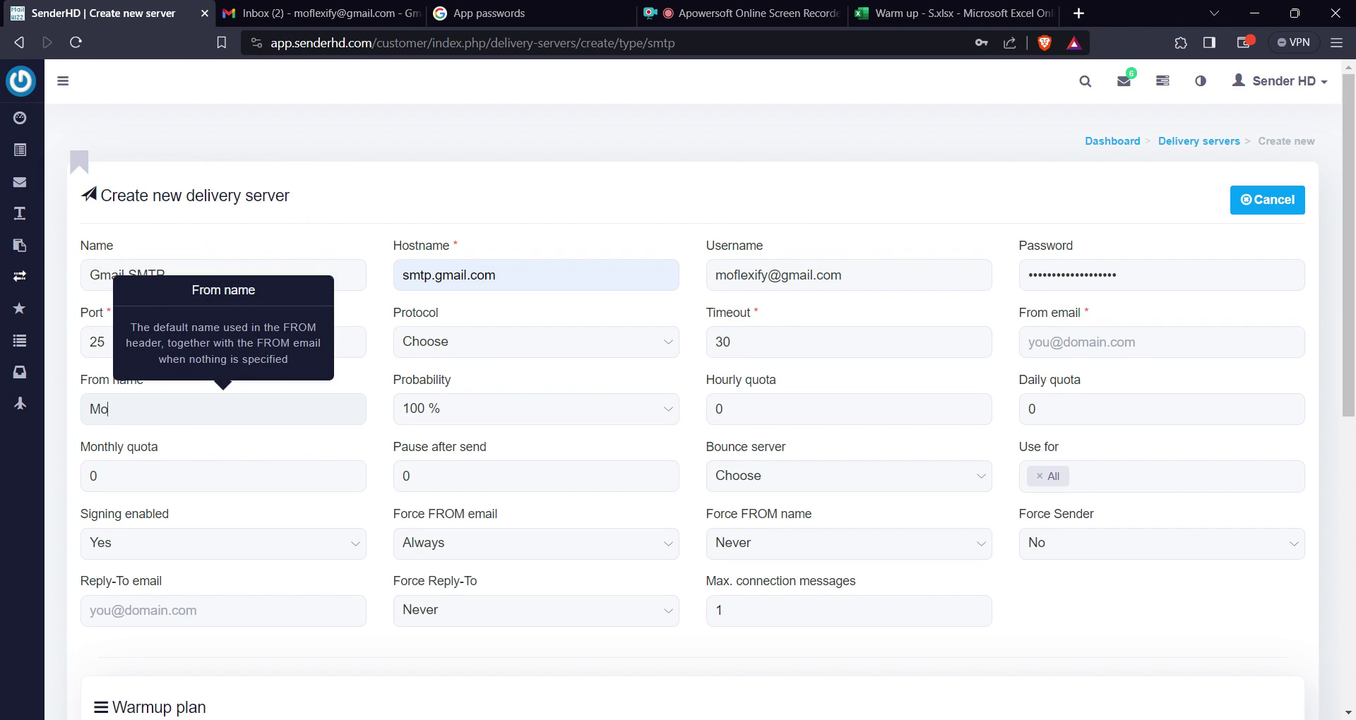
type("flexi")
left_click(344, 245)
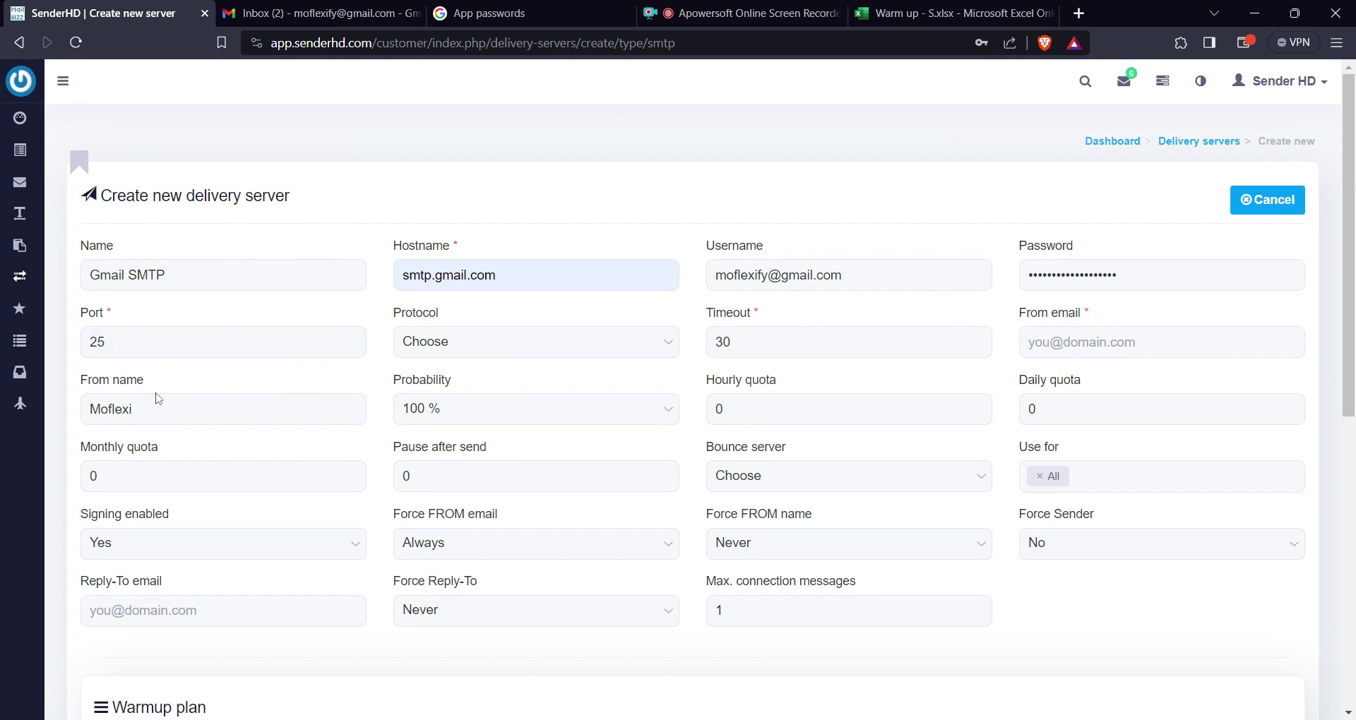
mouse_move(223, 406)
type(".com")
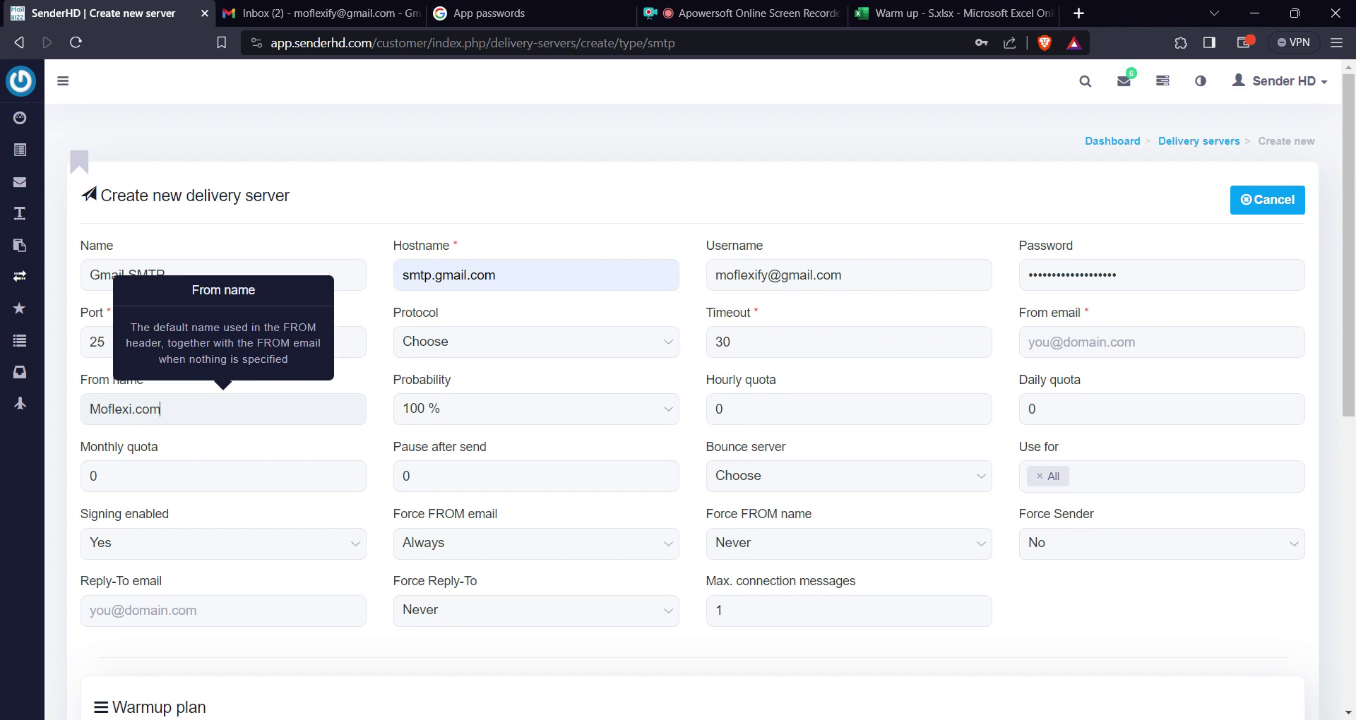
Step: Change the port from 25 to 465 and set the protocol to SSL
left_click(141, 409)
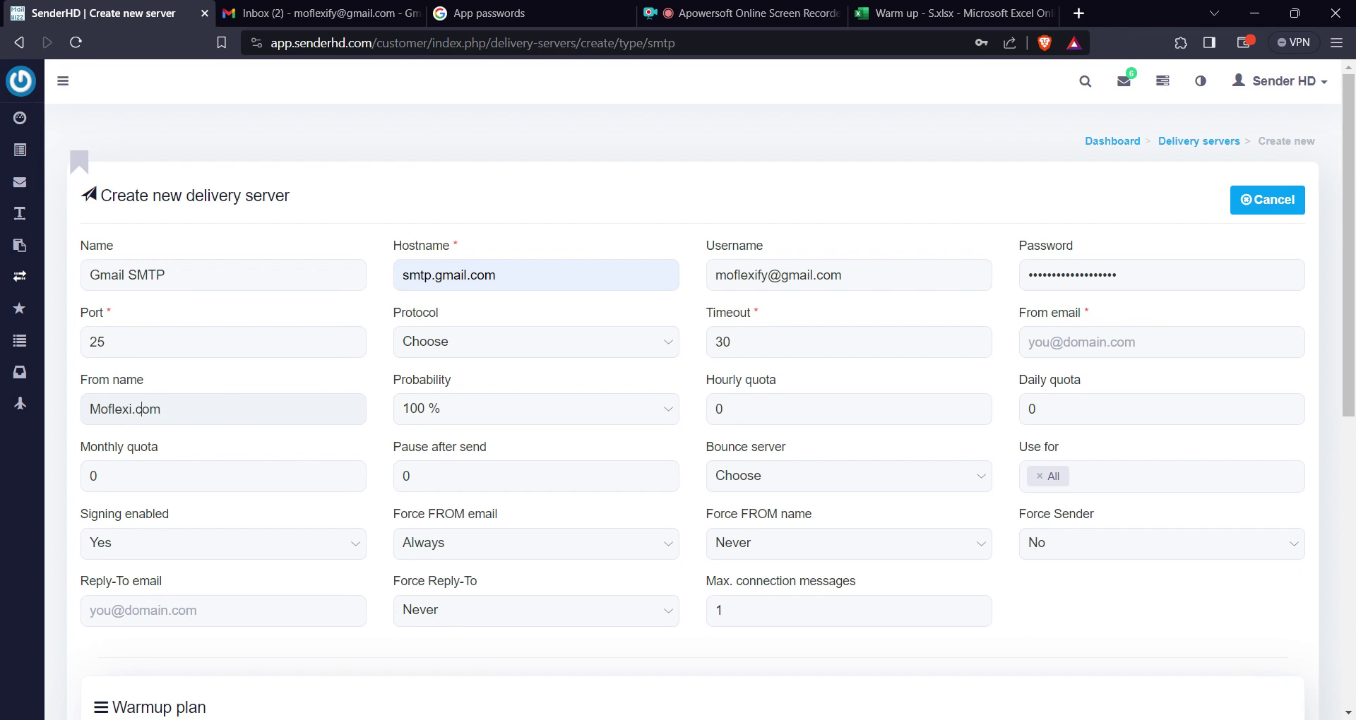
triple_click(141, 409)
left_click(104, 342)
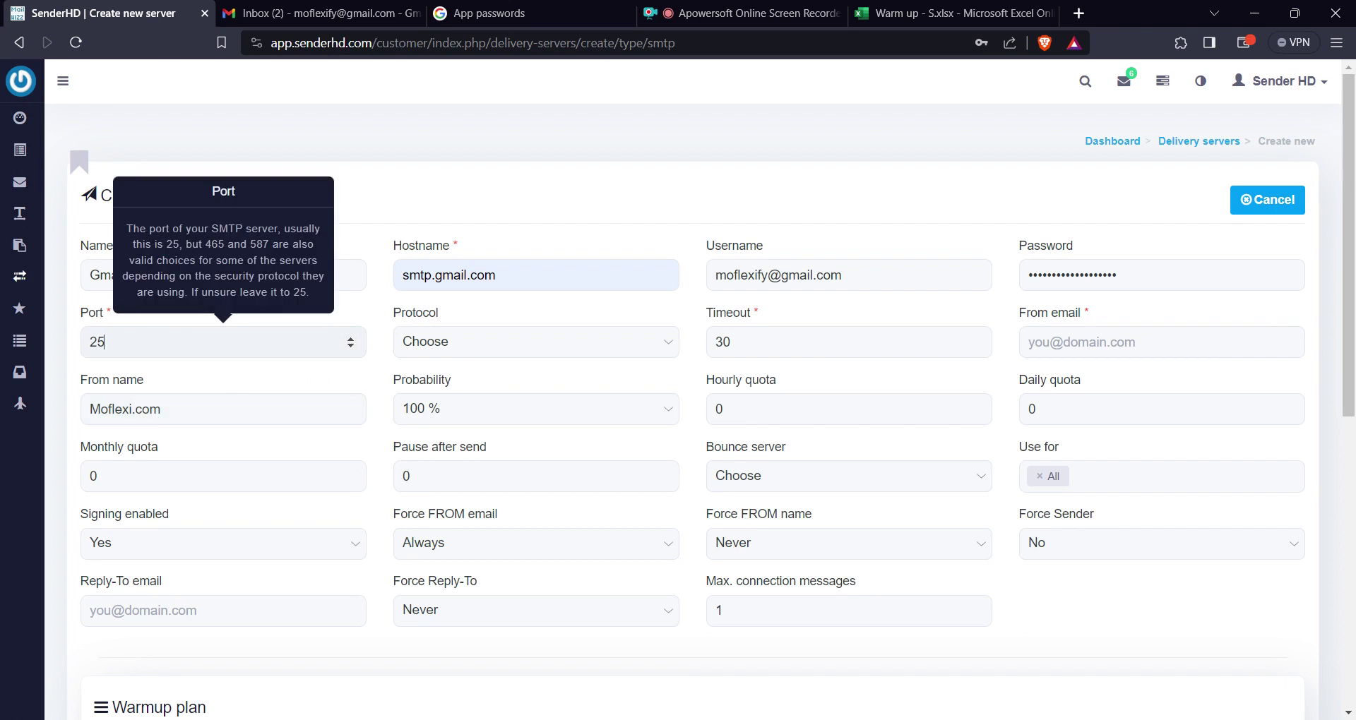
key("BackSpace")
key("BackSpace")
type("465")
key("Tab")
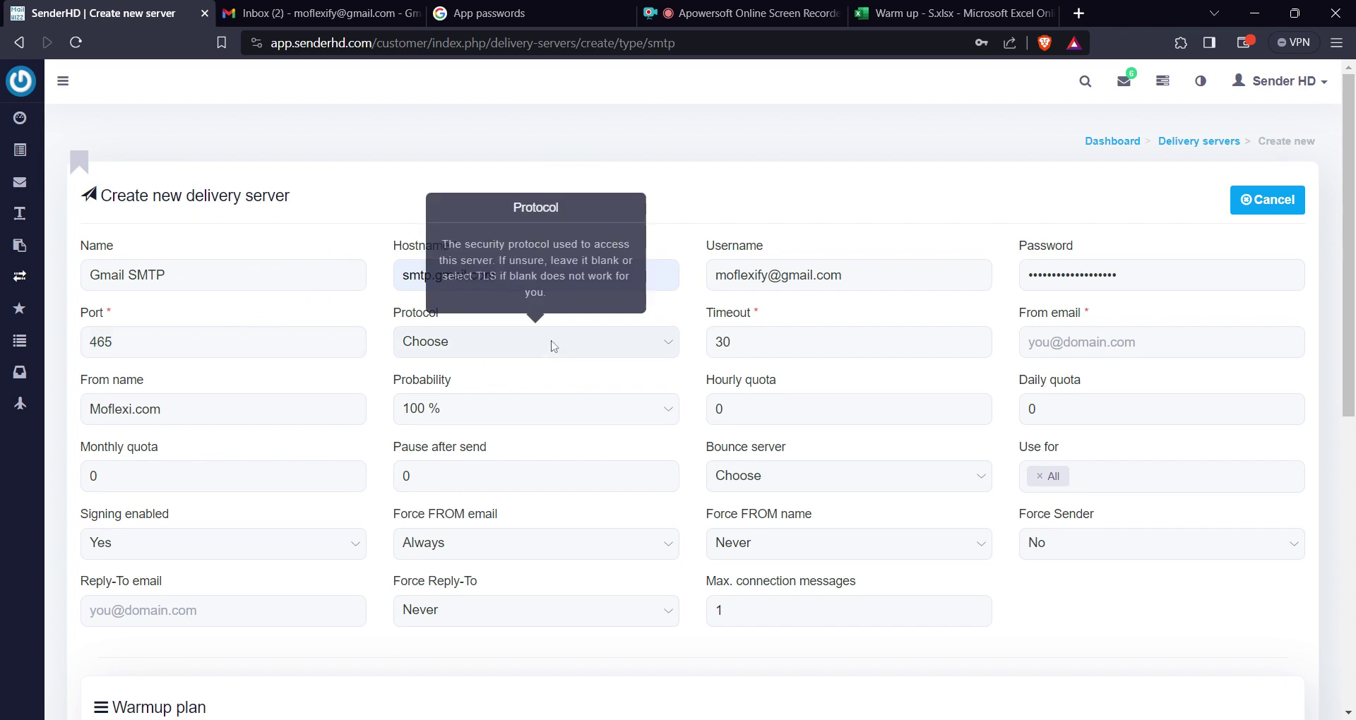
key("Down")
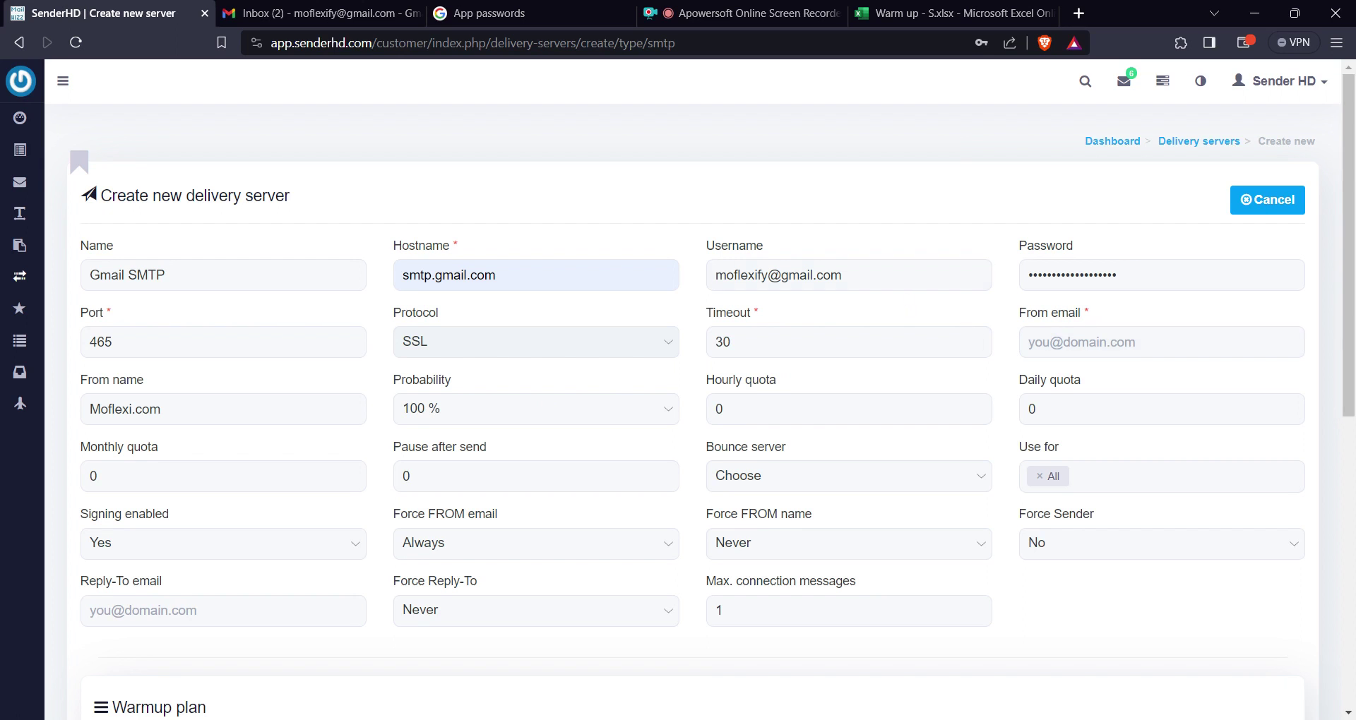
Step: Copy the username Gmail address into the From email field
left_click_drag(843, 276, 714, 276)
key("ctrl+c")
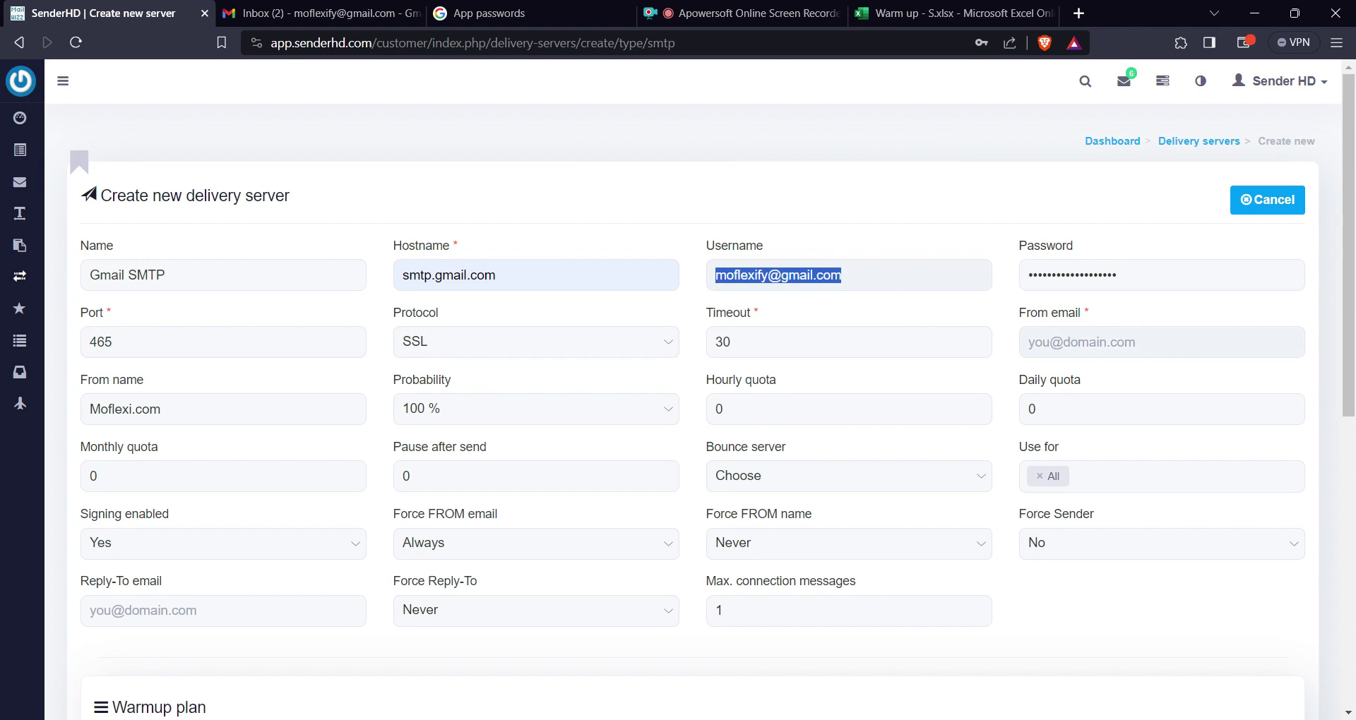
left_click(1111, 351)
key("ctrl+v")
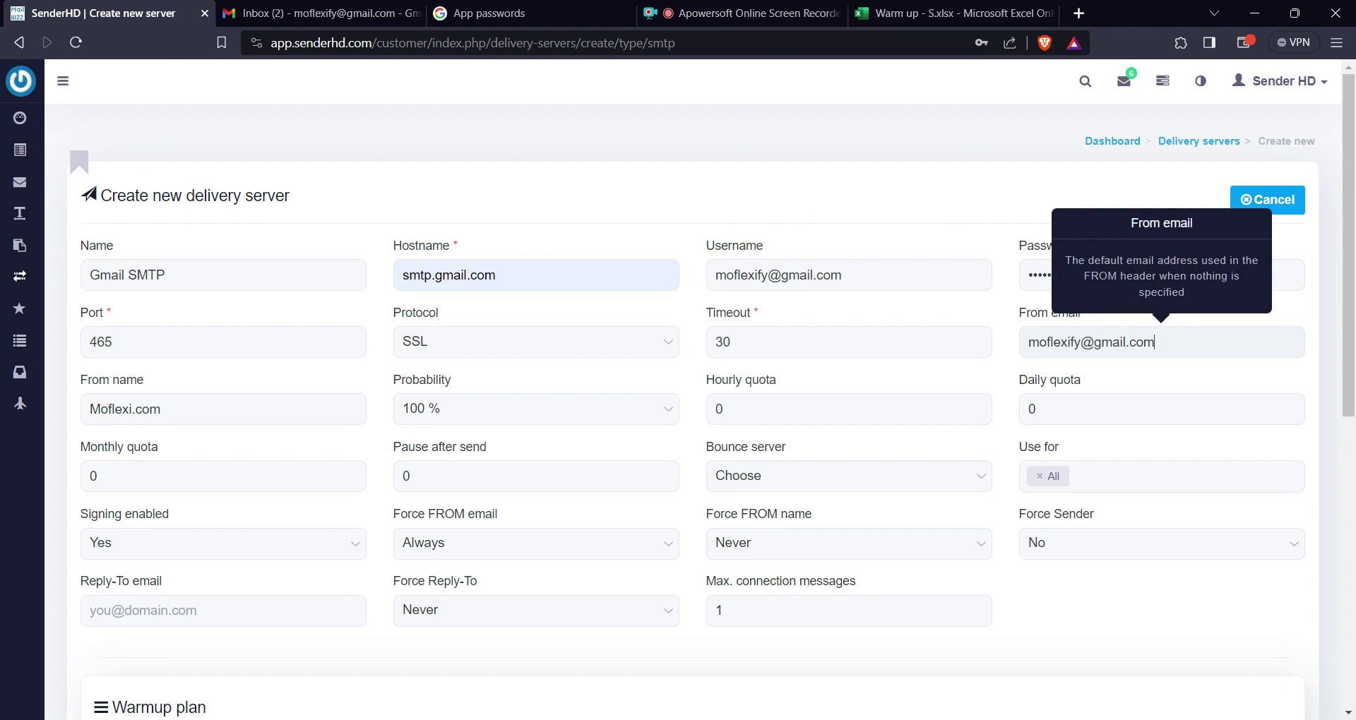
Step: Set the pause after send value to 300000000
scroll(662, 384, "down", 1)
left_click(407, 387)
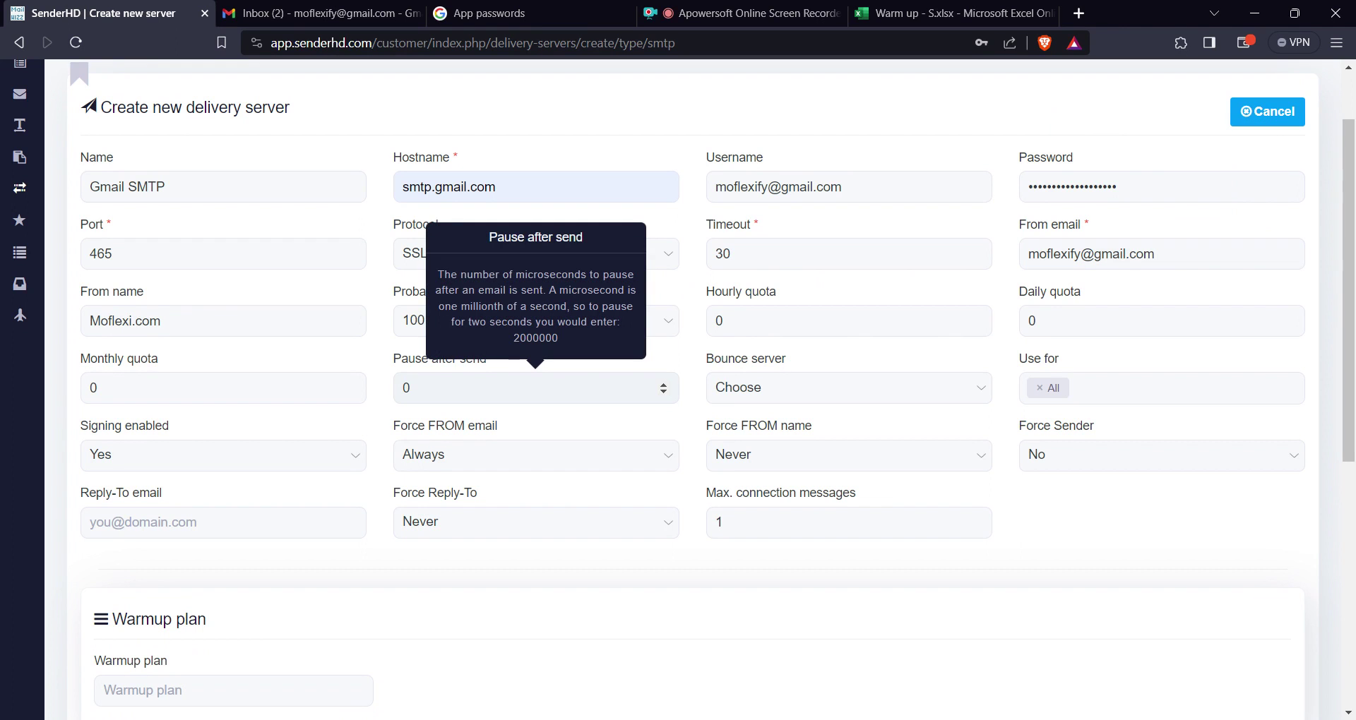
key("BackSpace")
type("500000")
key("BackSpace")
key("BackSpace")
key("BackSpace")
key("BackSpace")
key("BackSpace")
key("BackSpace")
type("300000000")
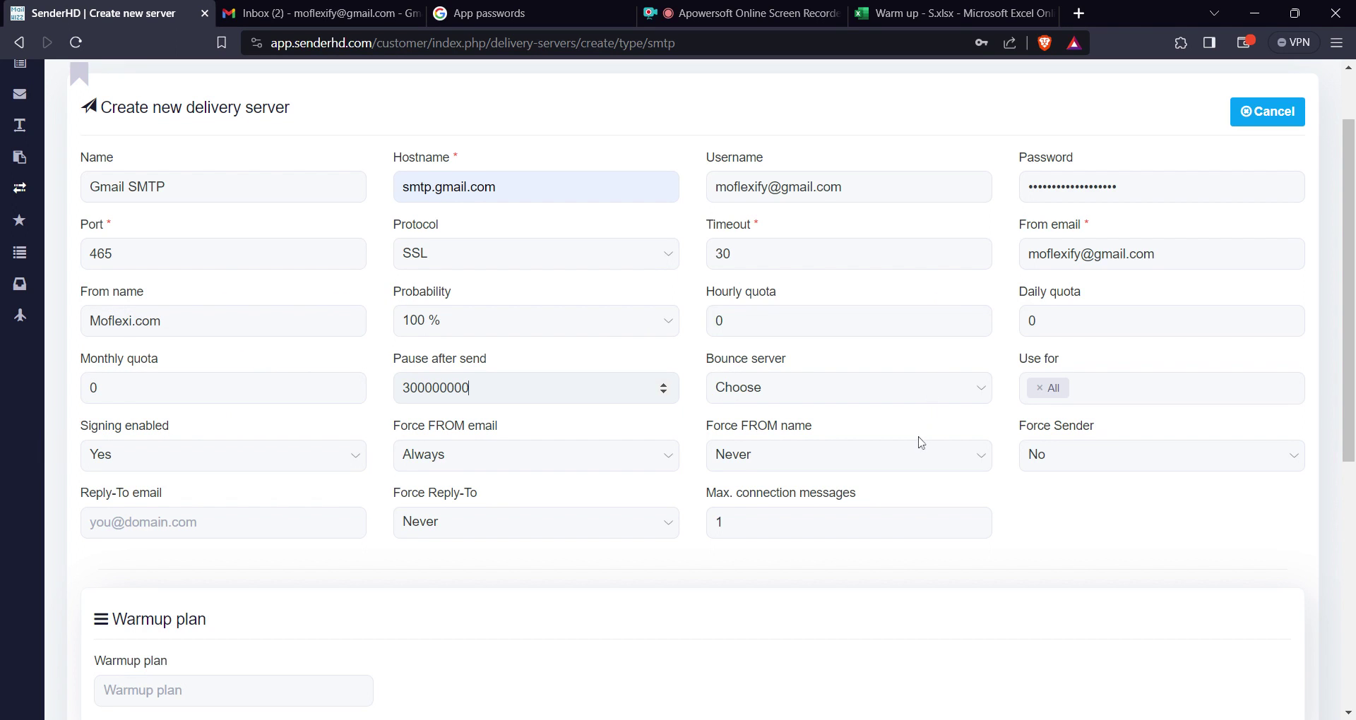
mouse_move(911, 397)
scroll(670, 362, "up", 1)
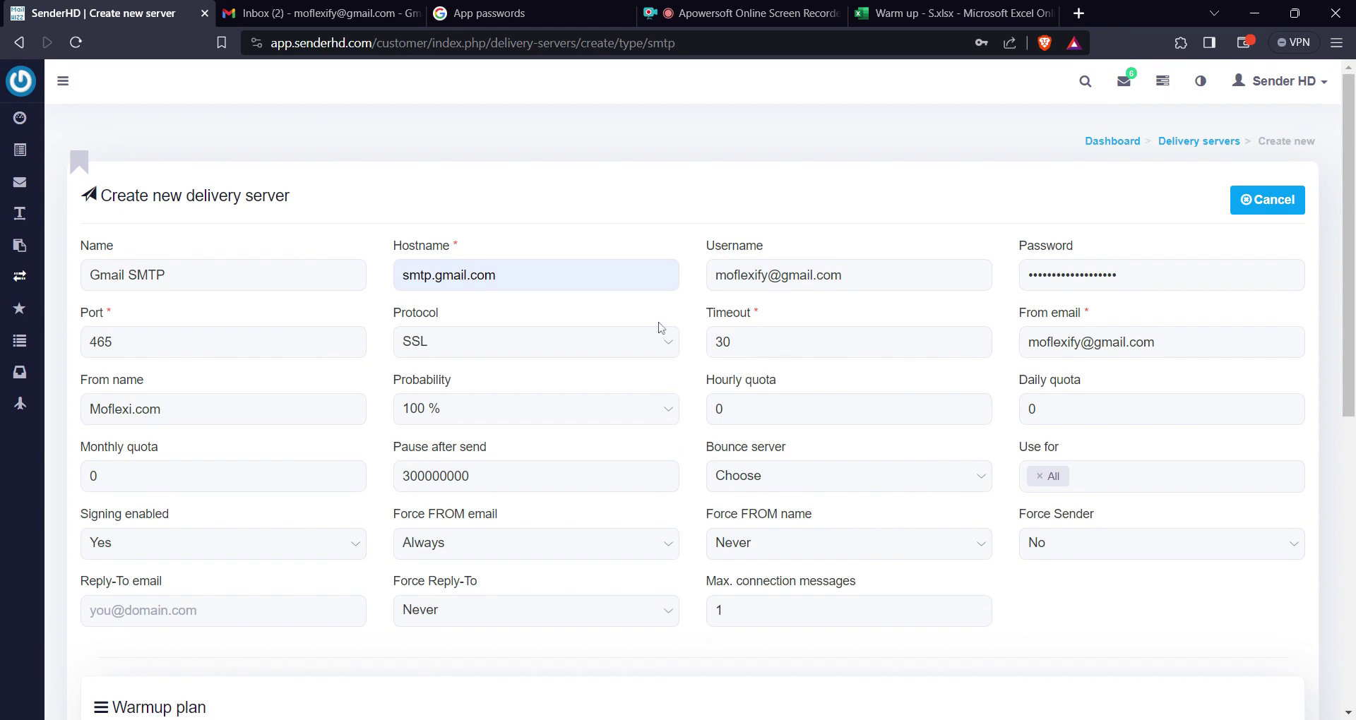
Step: Save the new Gmail SMTP delivery server
scroll(661, 327, "down", 5)
scroll(637, 327, "down", 2)
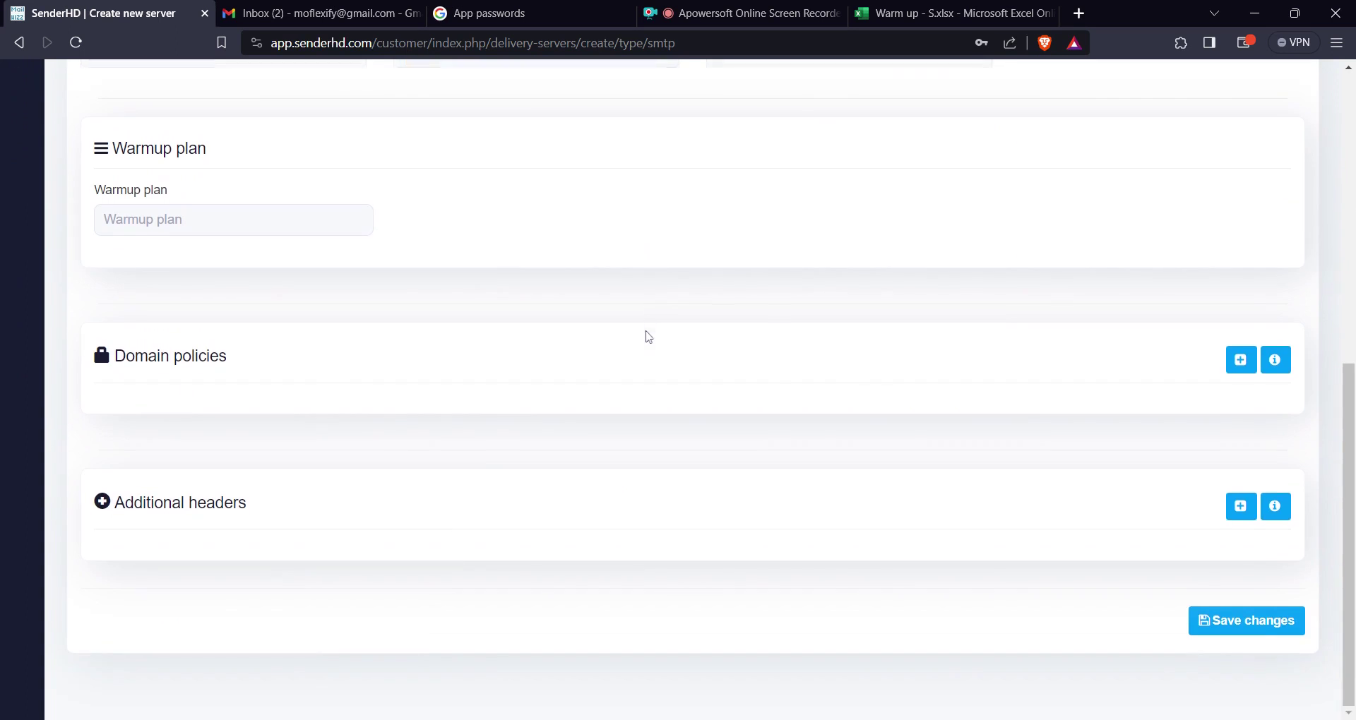
left_click(1254, 622)
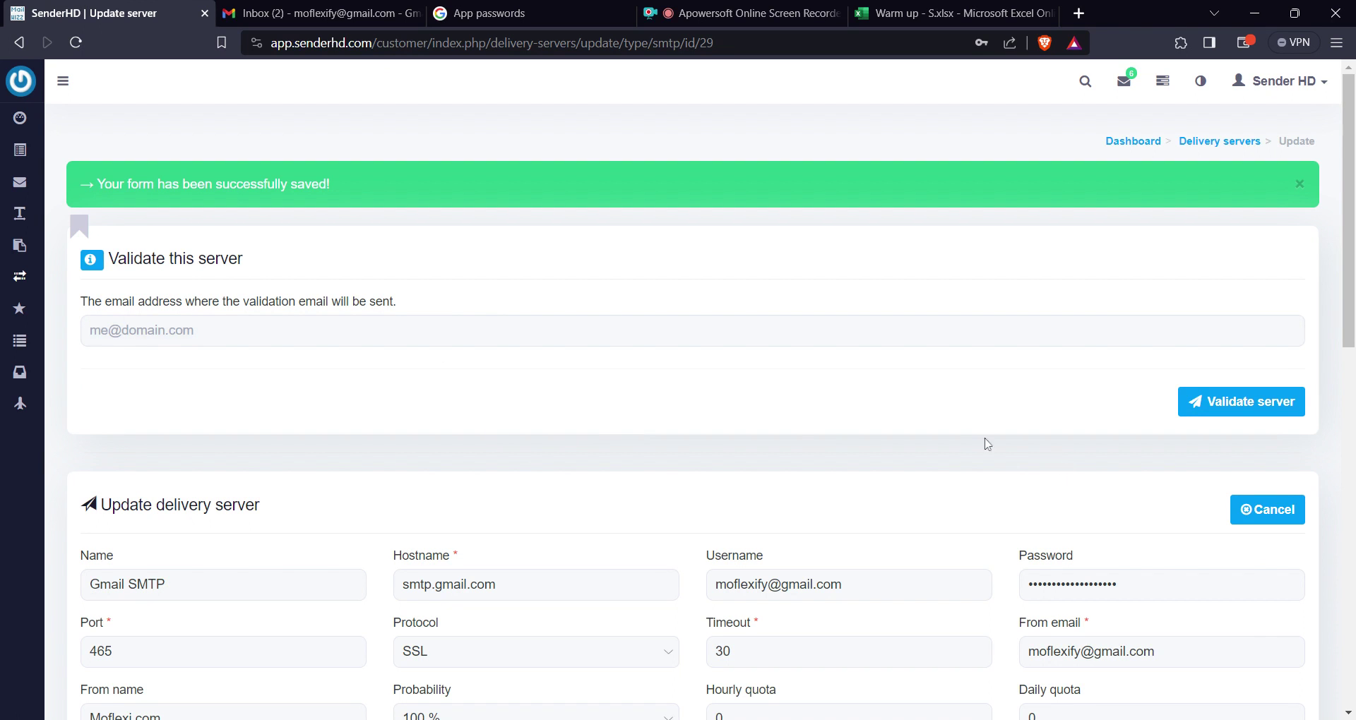
Step: Send the server validation email to the pasted Gmail address
scroll(1158, 549, "down", 2)
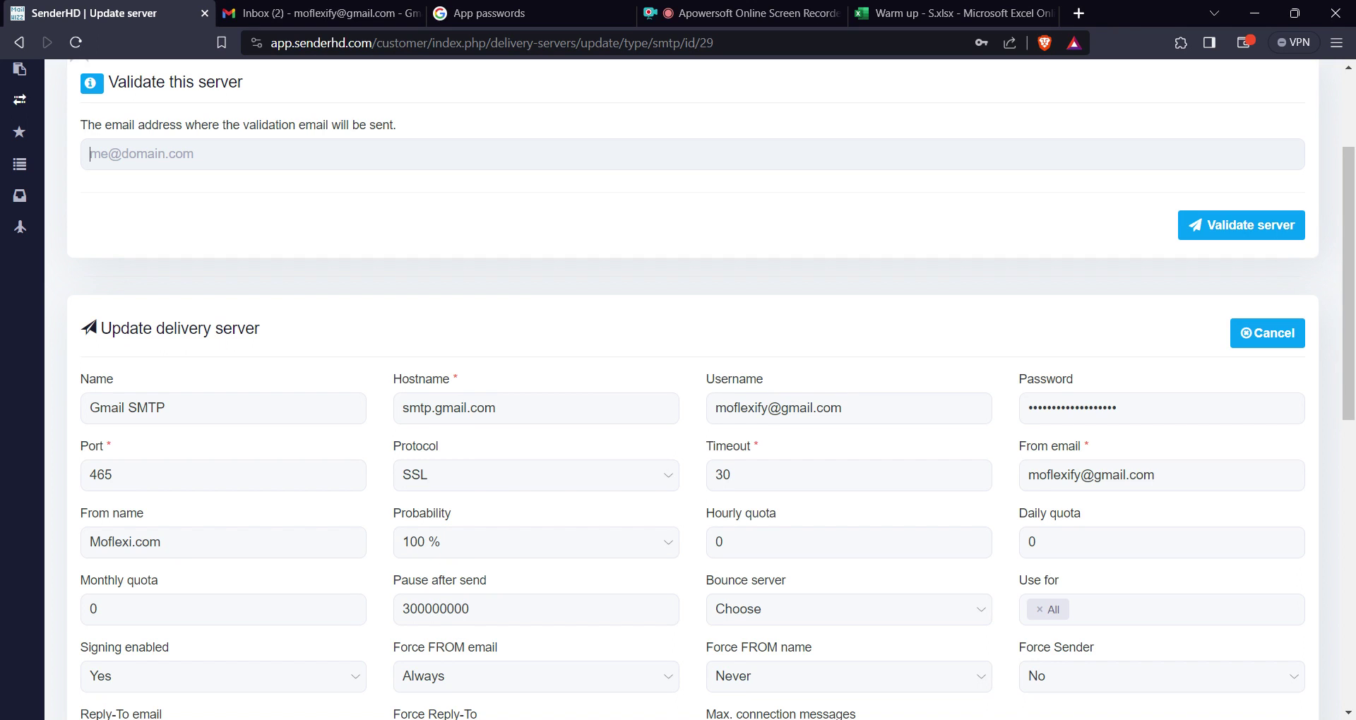
key("ctrl+v")
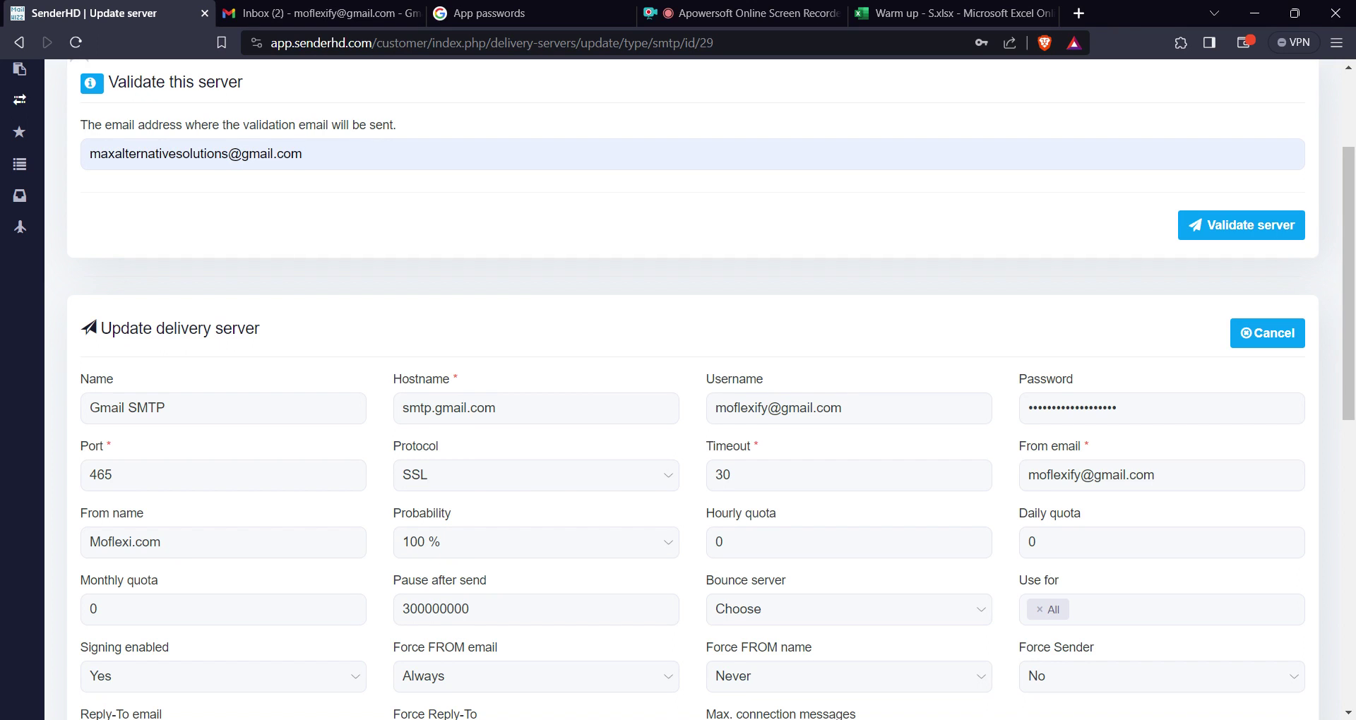
key("Return")
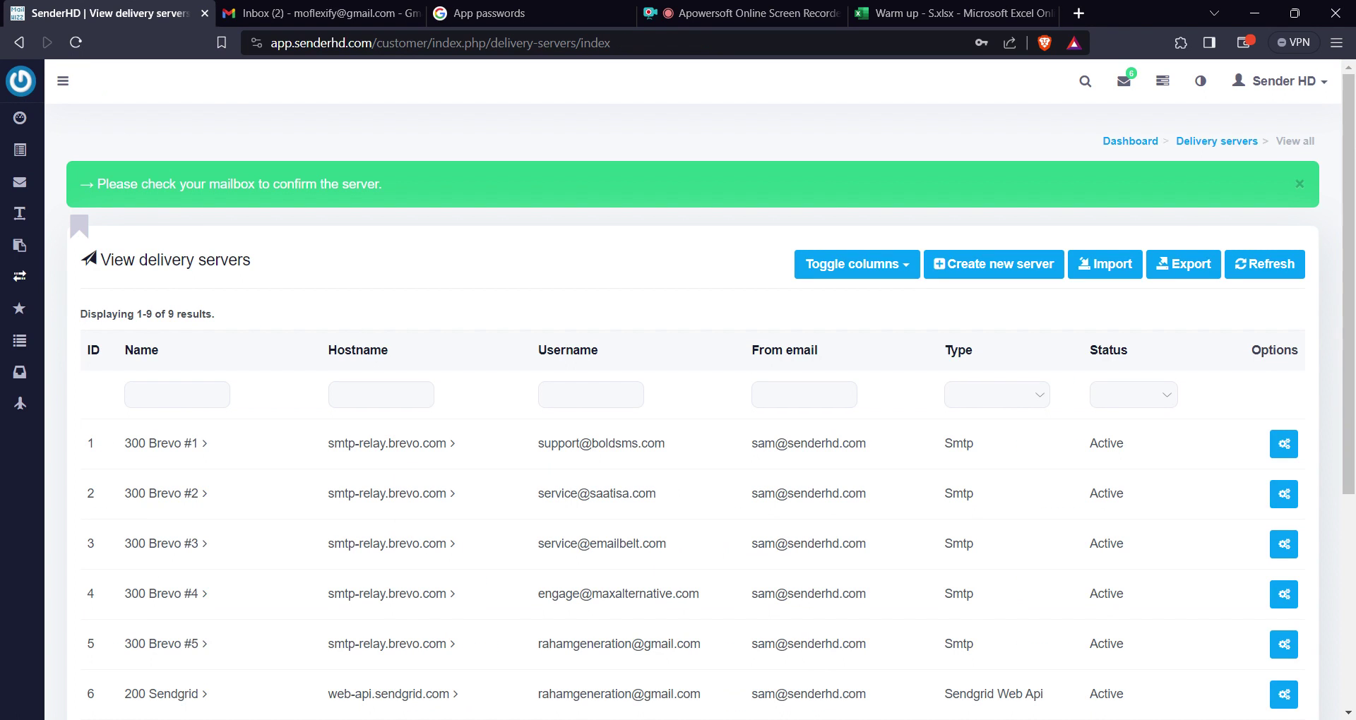
Step: In the other signed-in Gmail account, open Moflexi.com's 'Please validate this server.' message
left_click(318, 12)
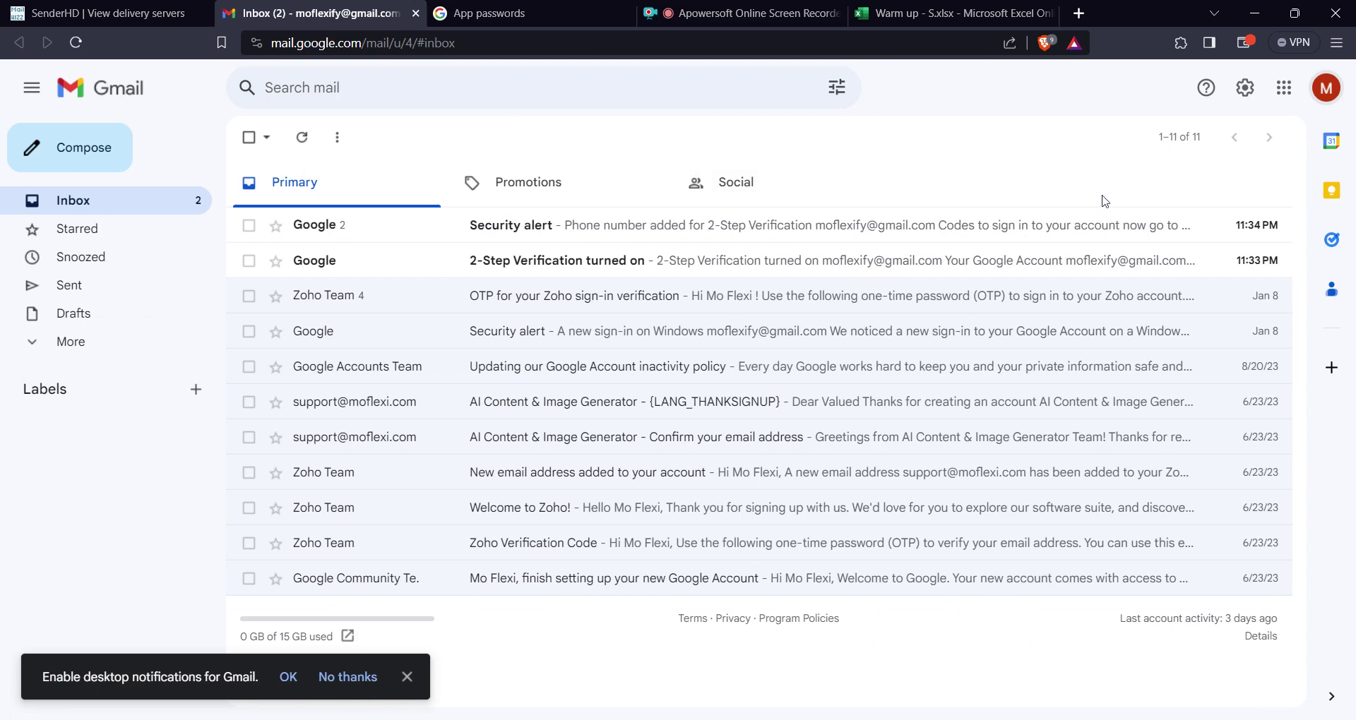
left_click(1327, 91)
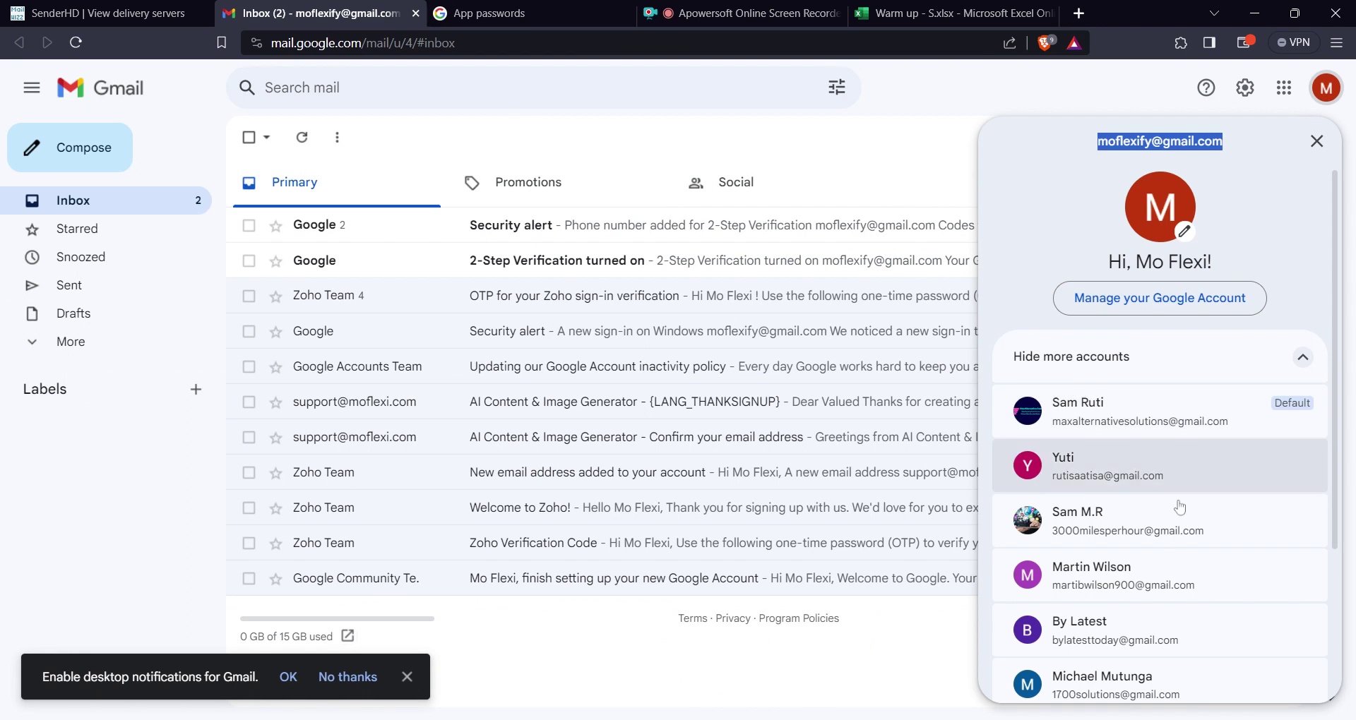
left_click(1139, 432)
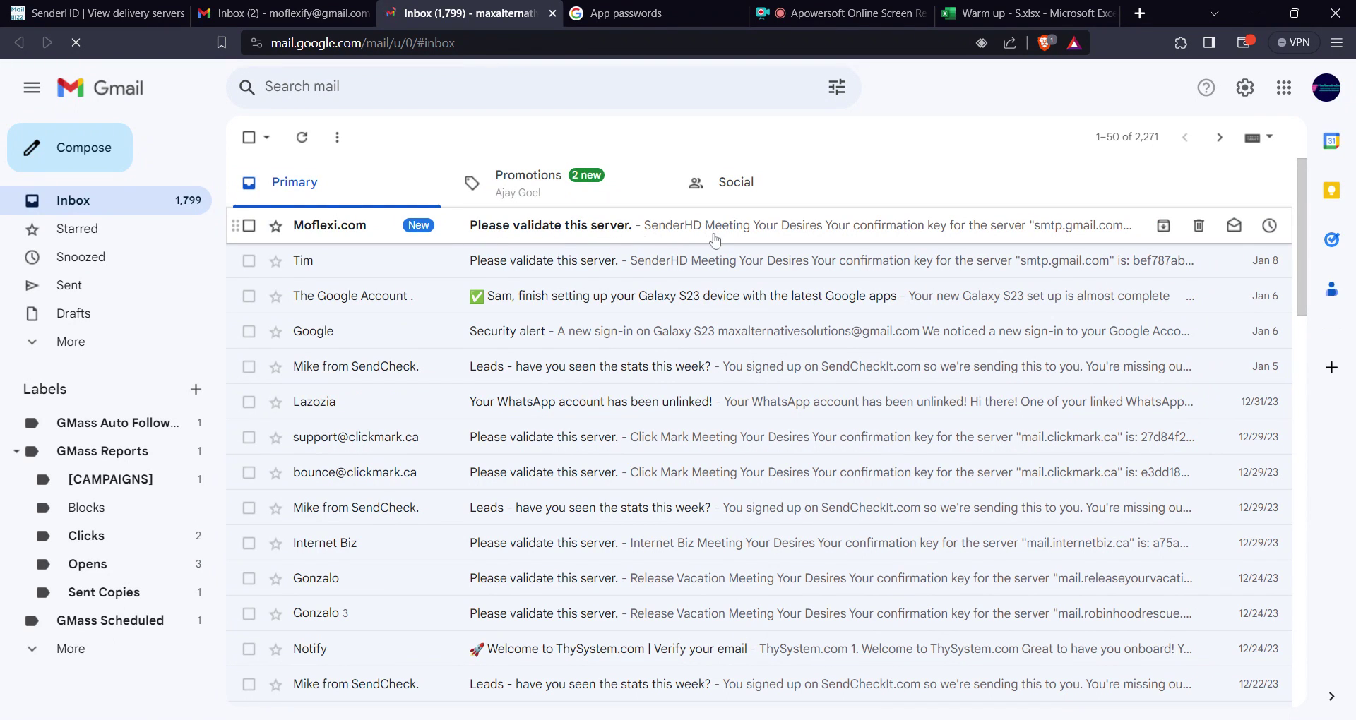
left_click(681, 233)
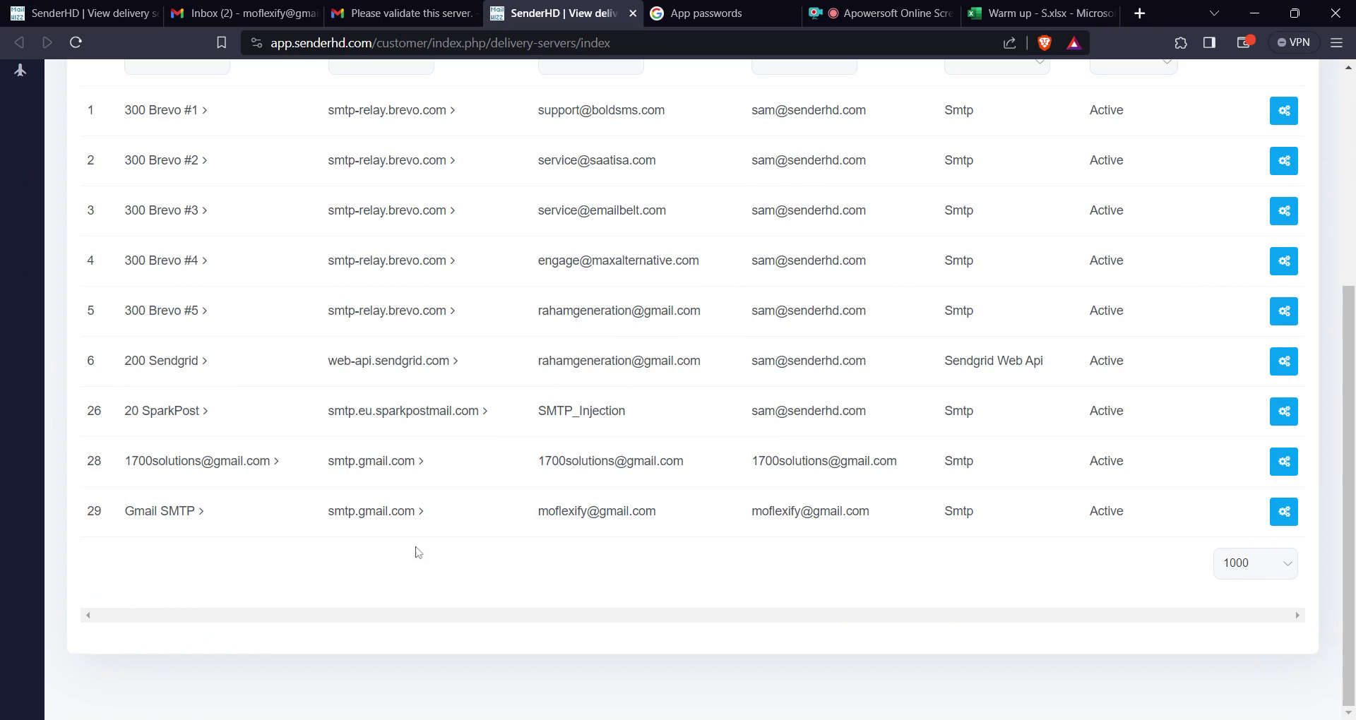
left_click_drag(122, 514, 1277, 514)
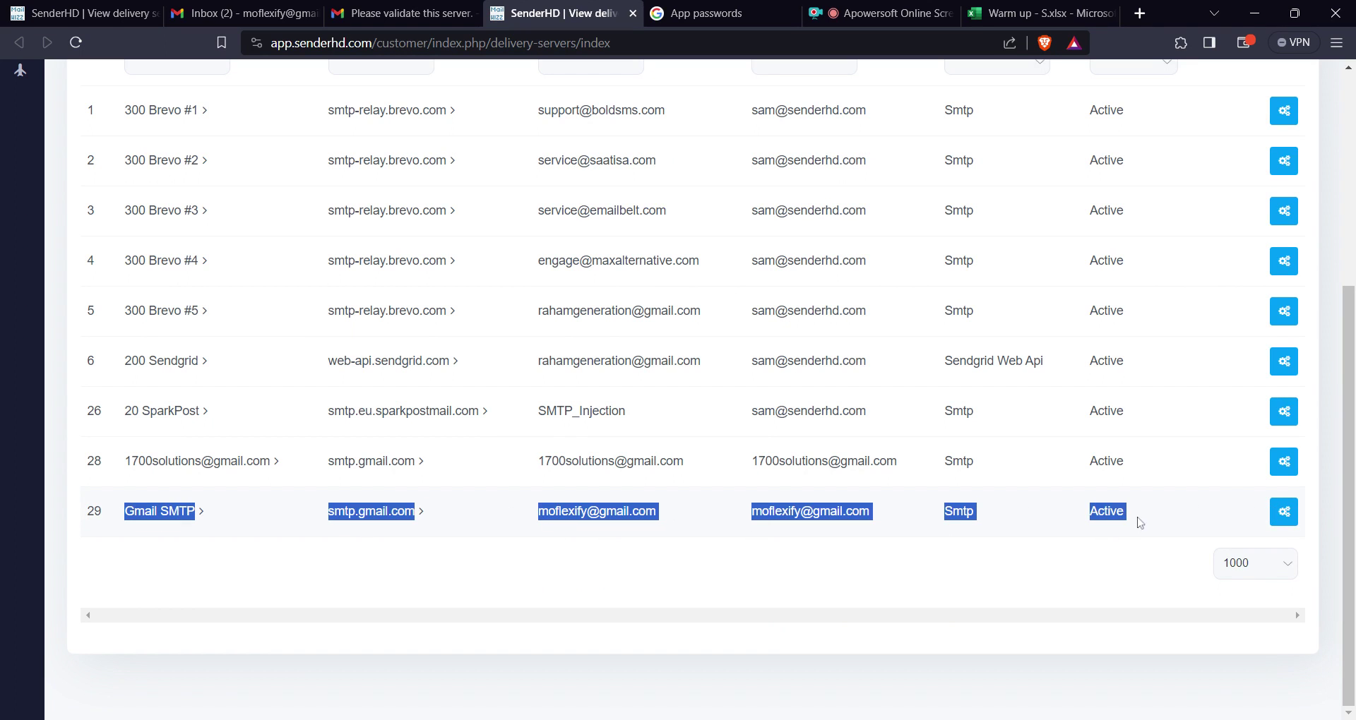
left_click(1118, 554)
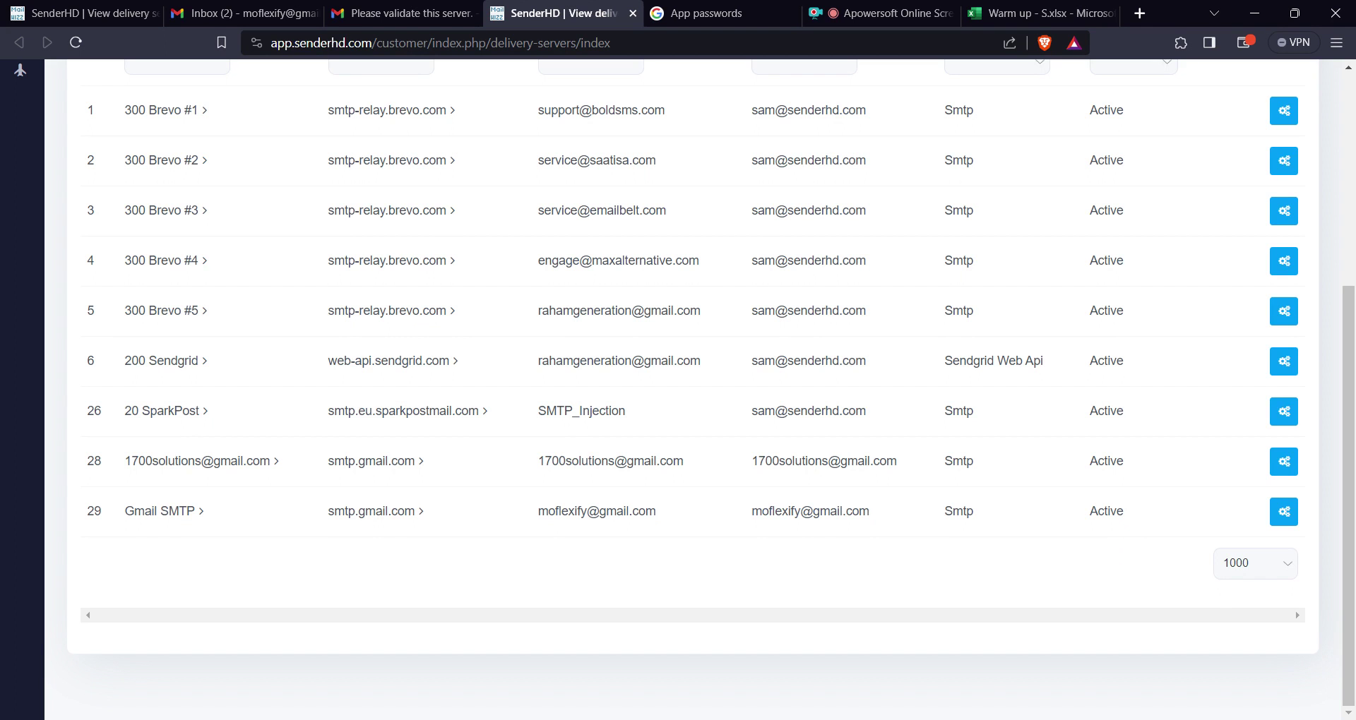
scroll(1075, 551, "up", 5)
scroll(1062, 545, "down", 5)
left_click(1037, 18)
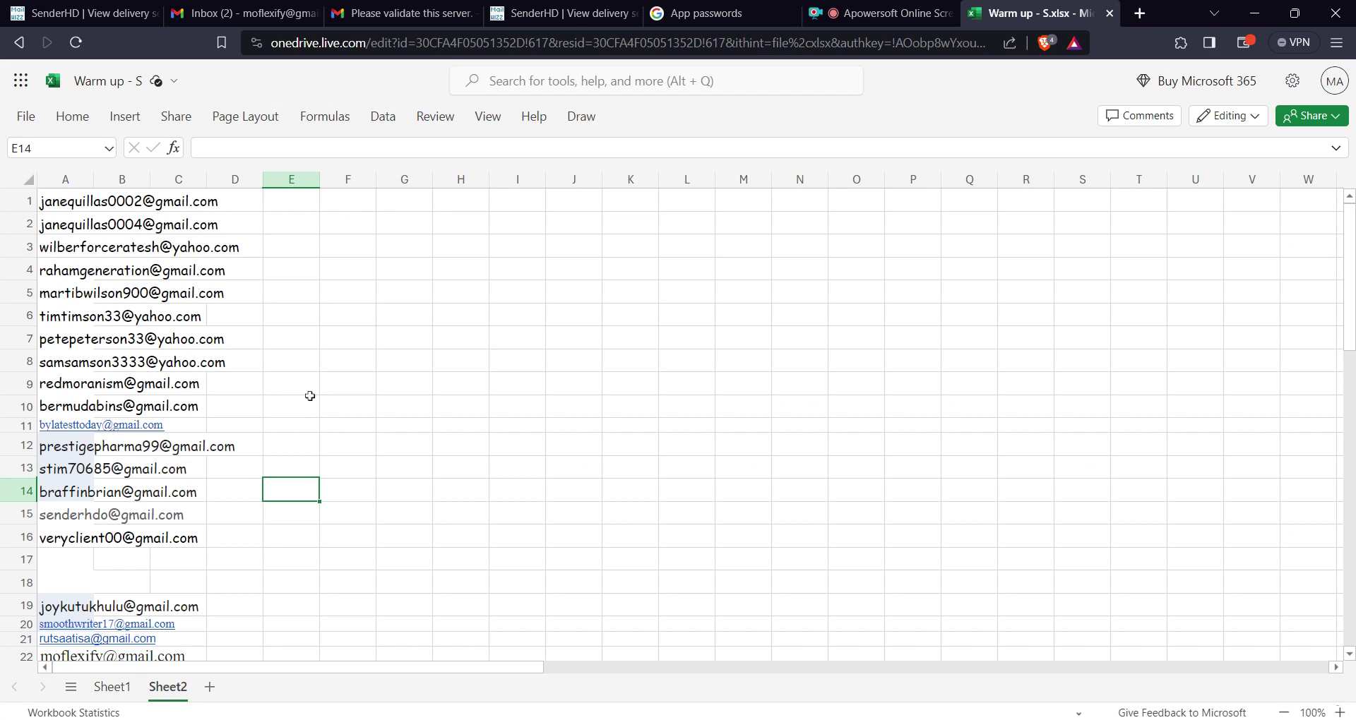
scroll(124, 332, "down", 10)
scroll(118, 332, "up", 10)
scroll(89, 254, "down", 4)
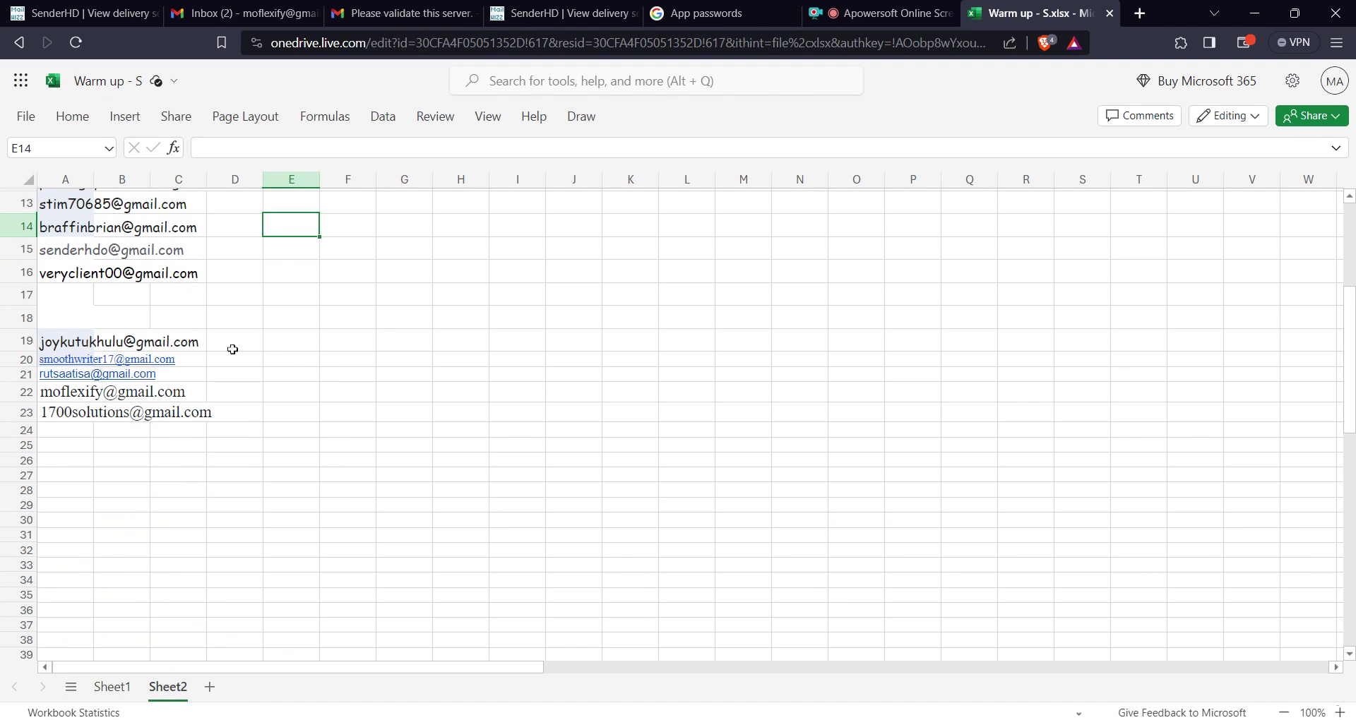
left_click(400, 375)
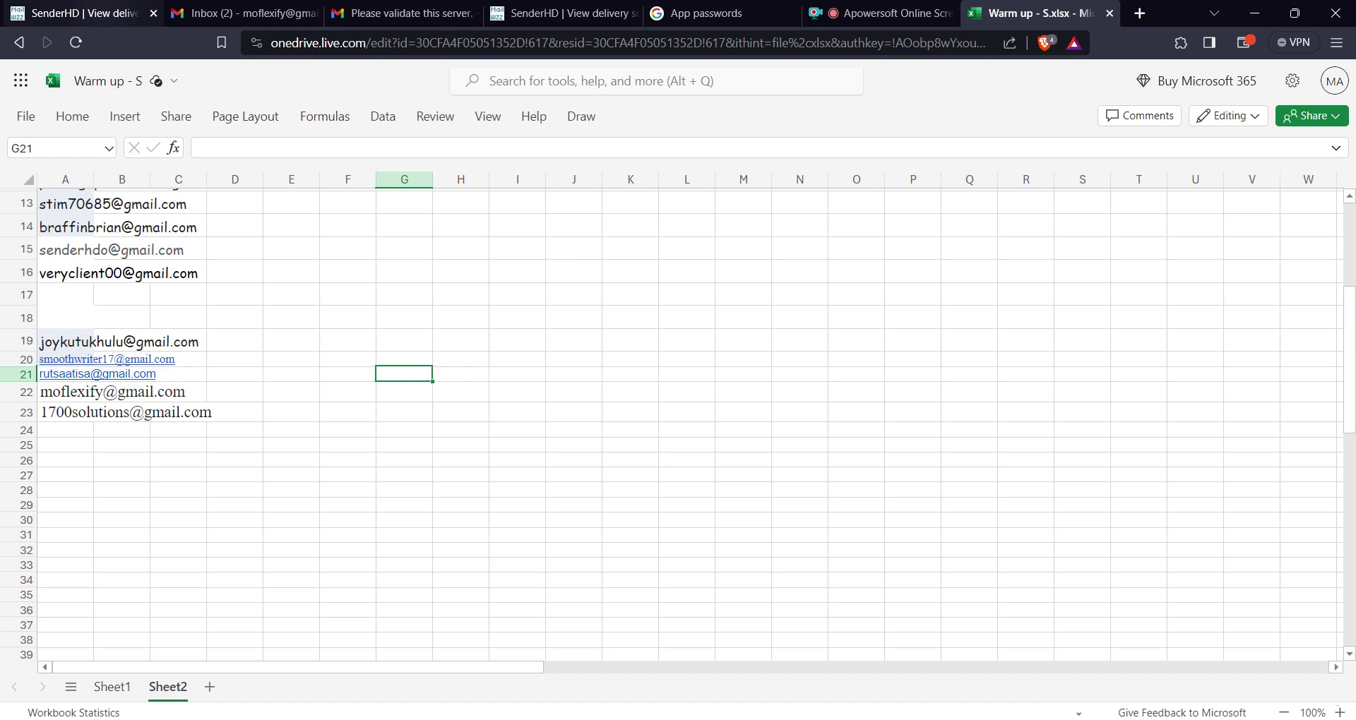
left_click(105, 13)
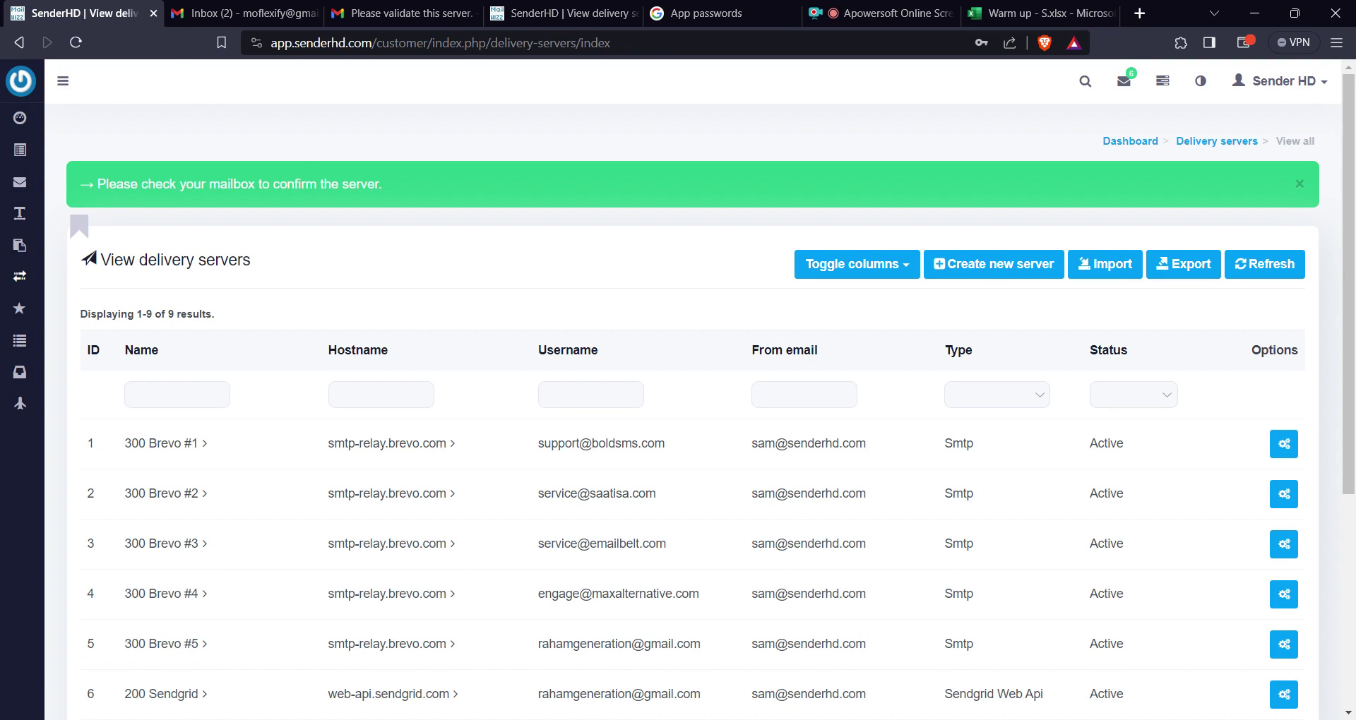
Step: Edit draft campaign October 18th Domains #1, saving its Details and Setup to reach the Template step
mouse_move(22, 185)
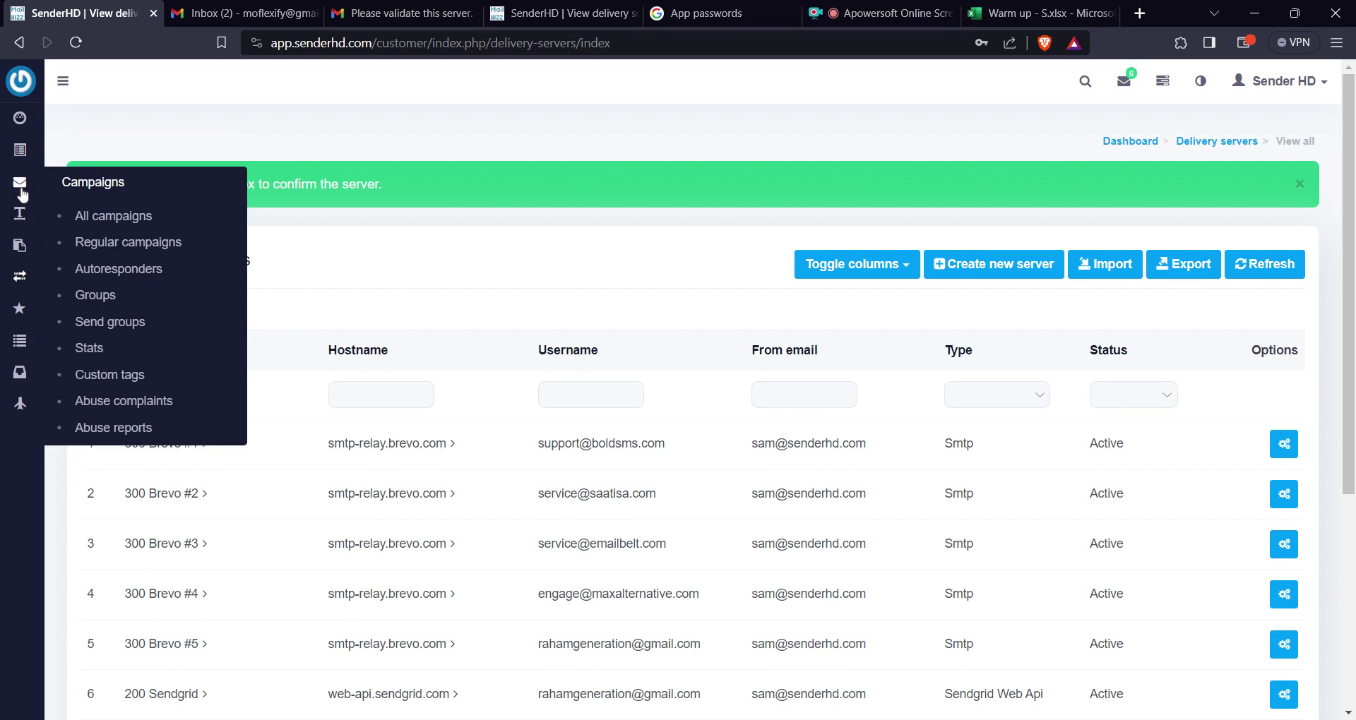
left_click(141, 247)
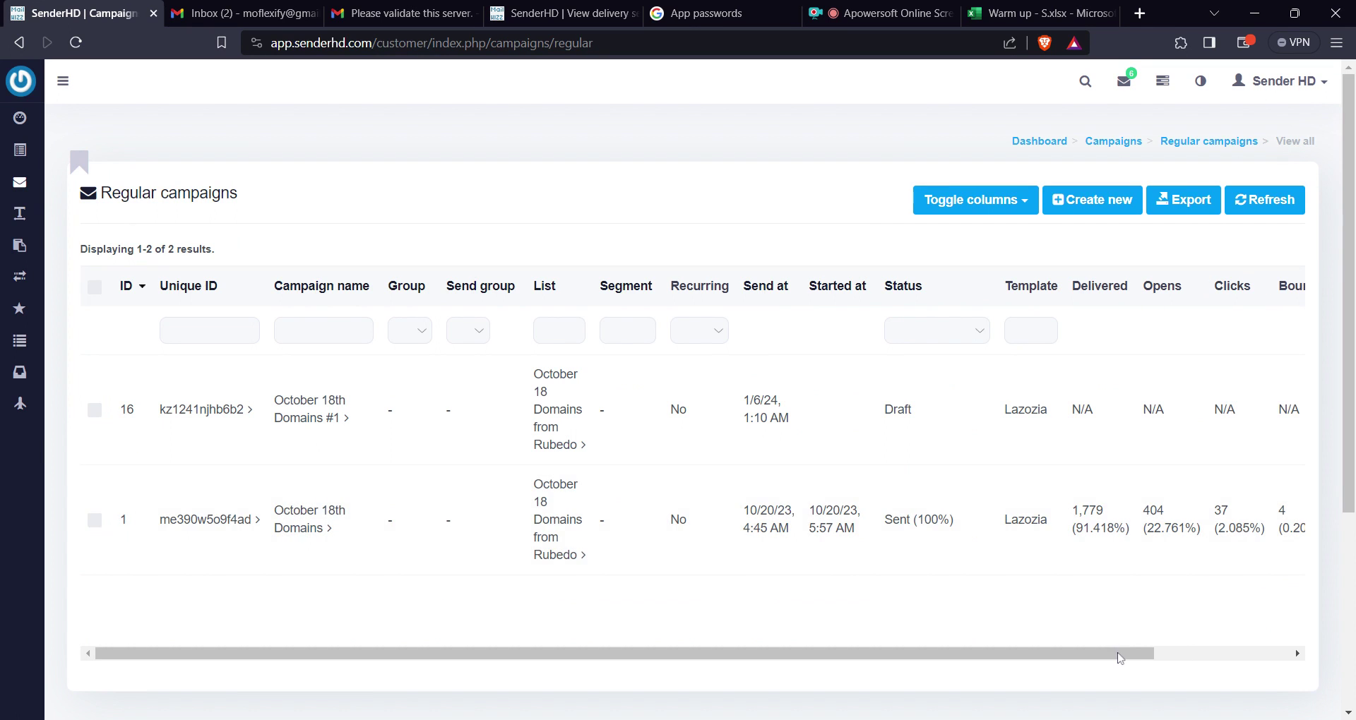
left_click_drag(1120, 658, 1295, 599)
mouse_move(1294, 409)
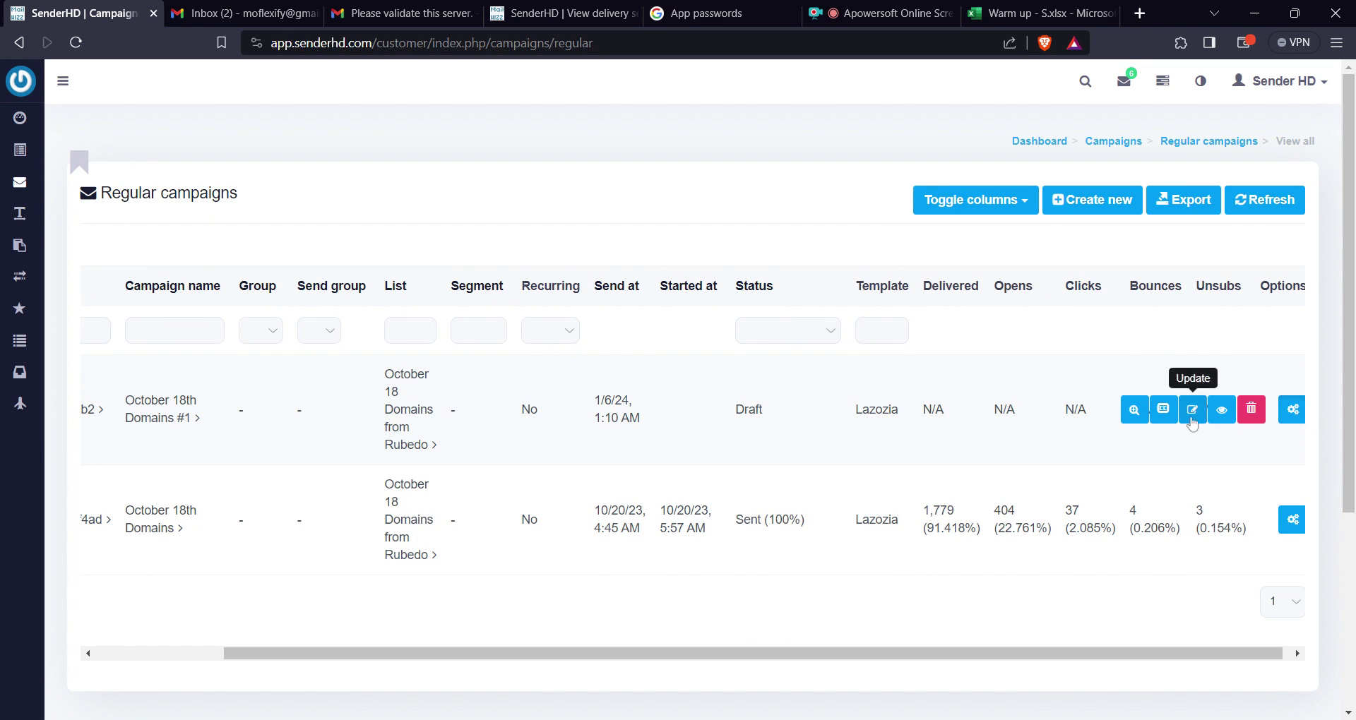
left_click(1192, 421)
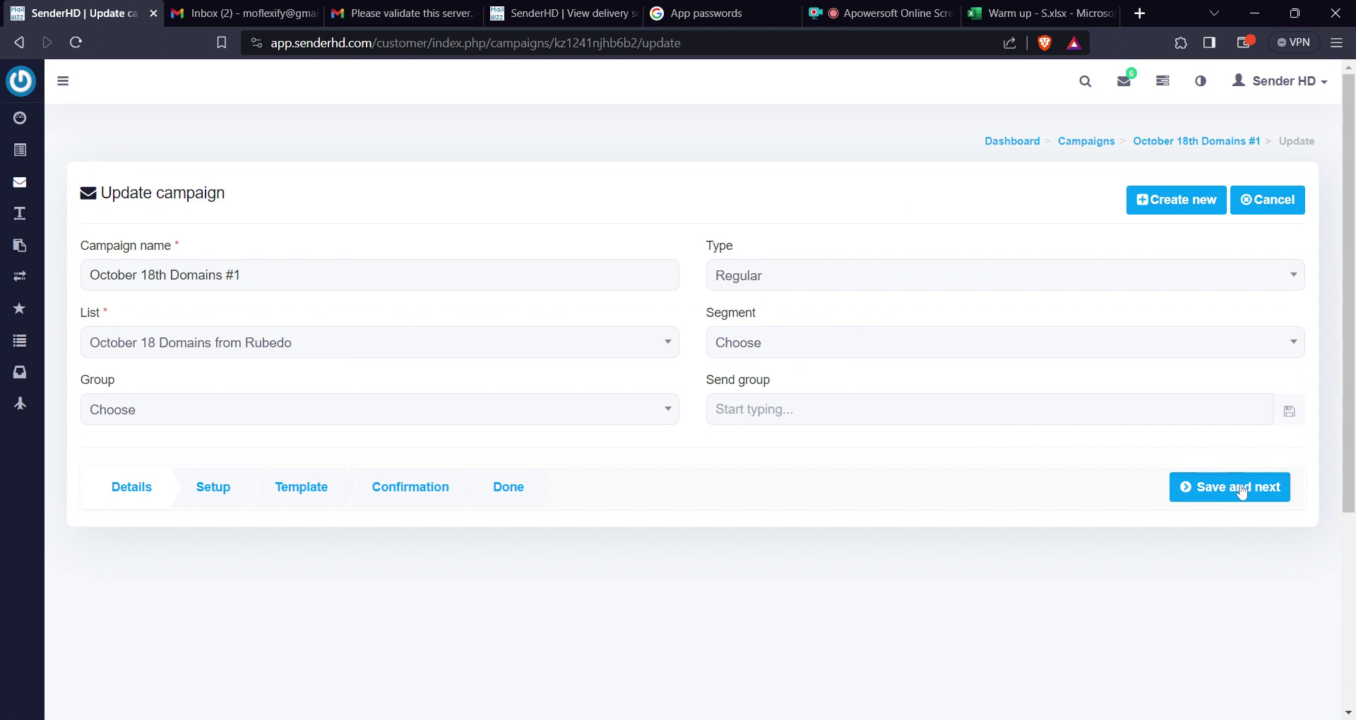
left_click(1242, 492)
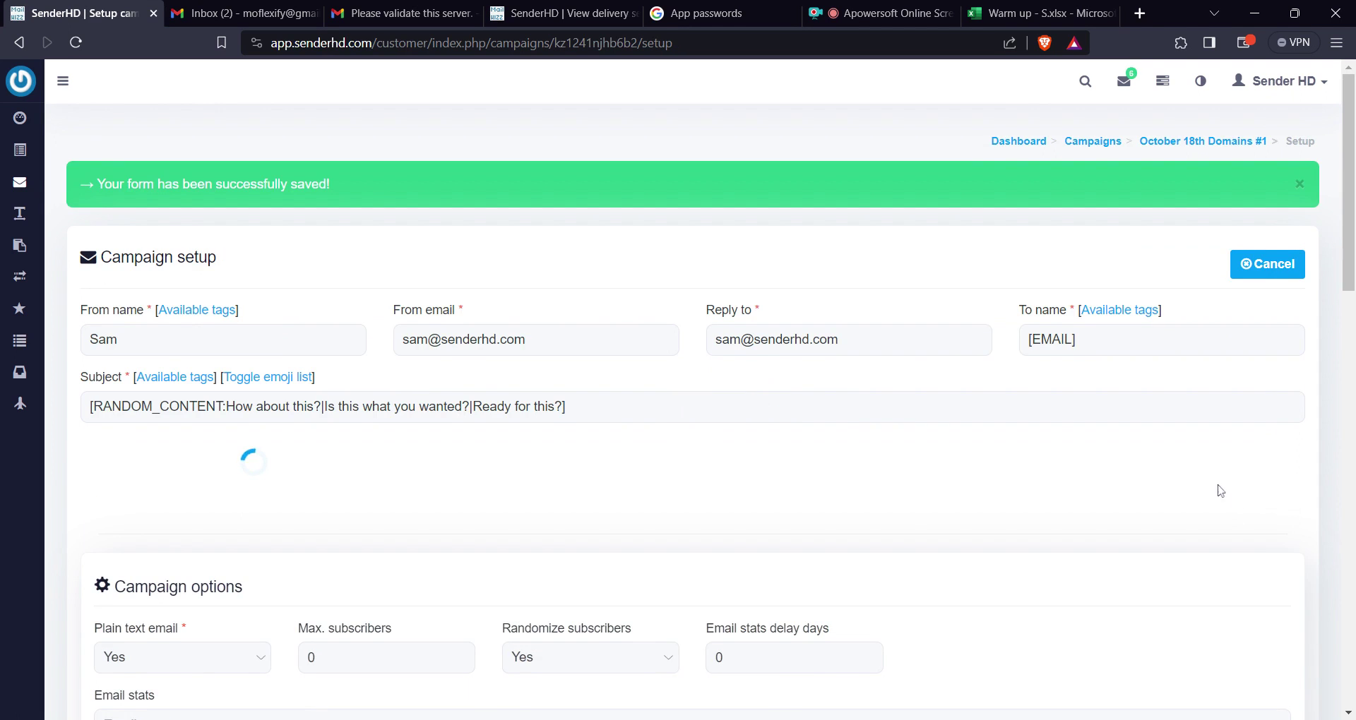
scroll(1225, 480, "down", 15)
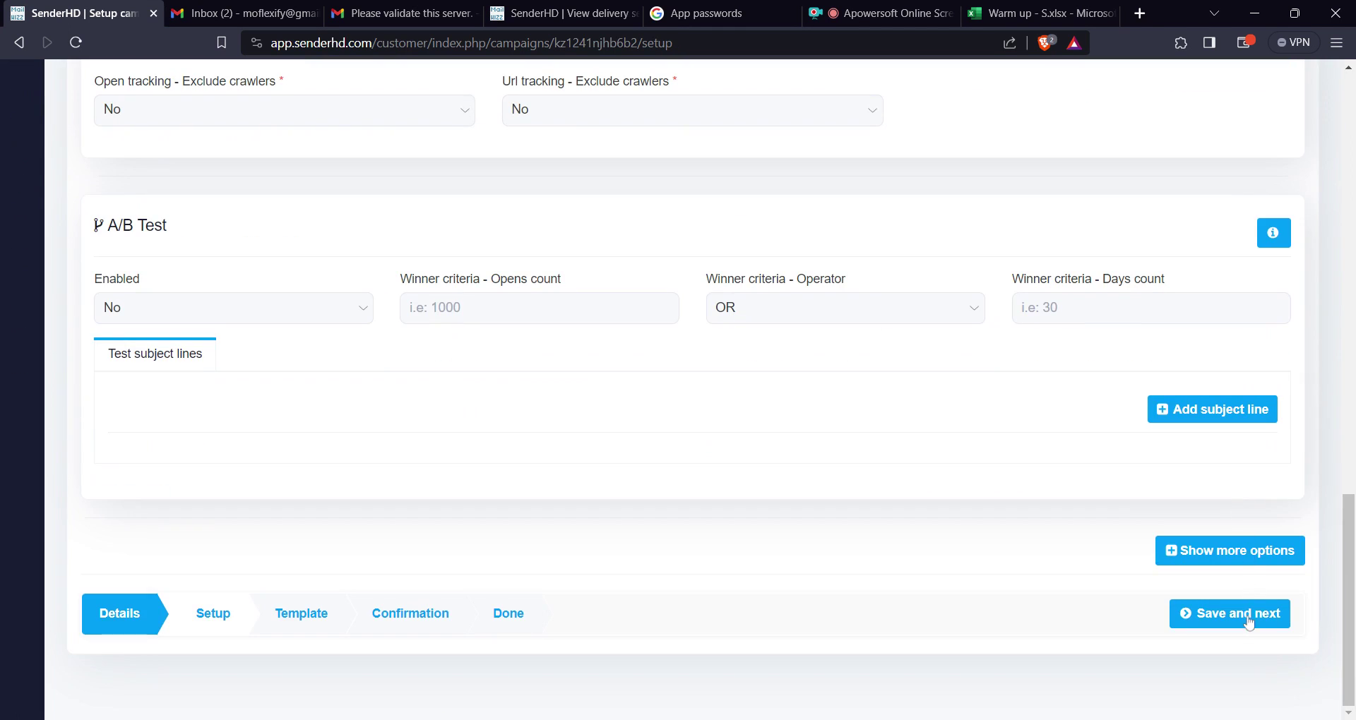
left_click(1248, 621)
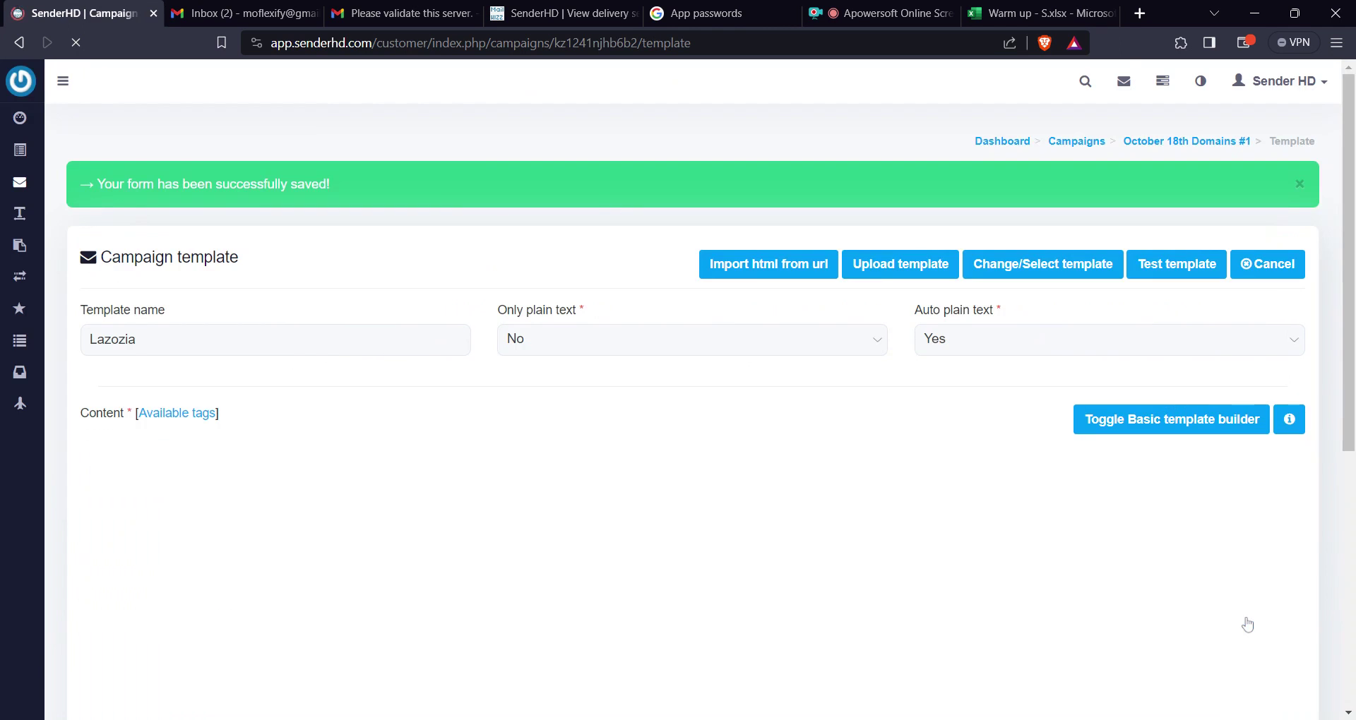
Step: Review the Lazozia template's paragraphs 2–4, then return to the 'Please validate this server.' email
scroll(1248, 625, "down", 5)
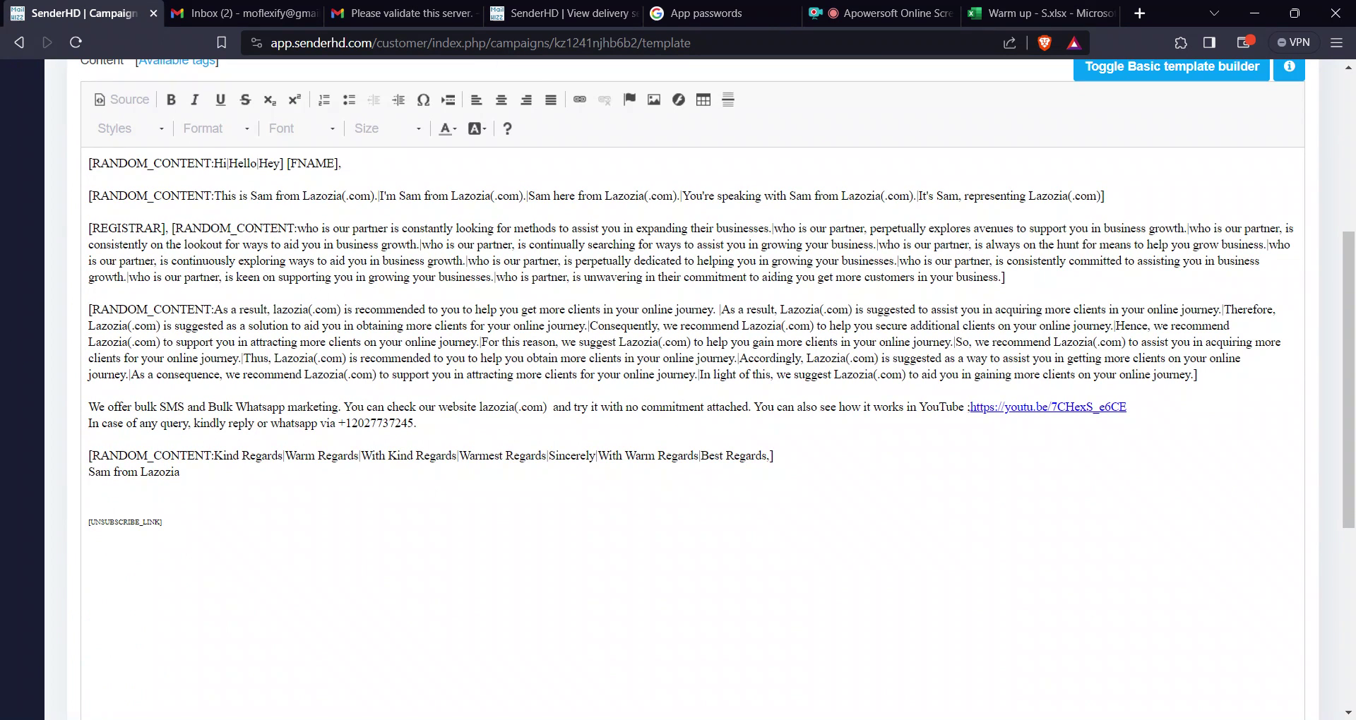
left_click_drag(1197, 374, 88, 196)
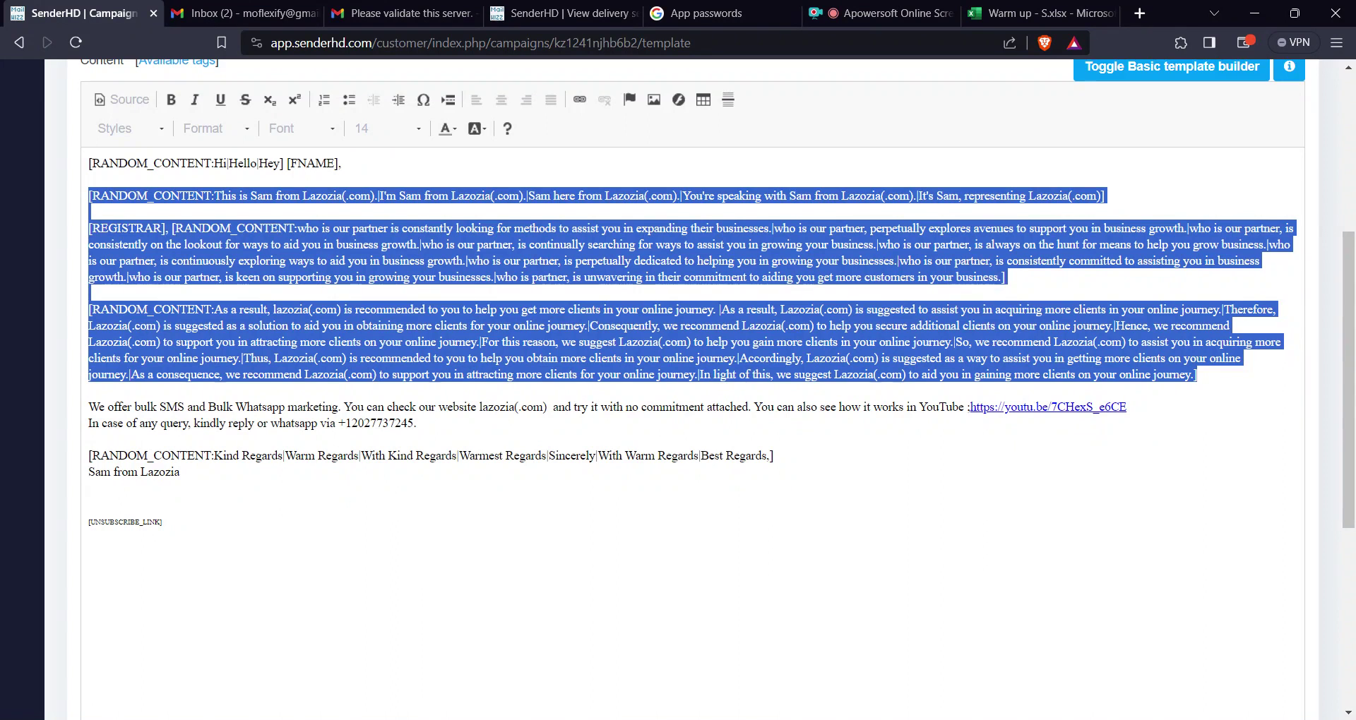
scroll(88, 196, "up", 5)
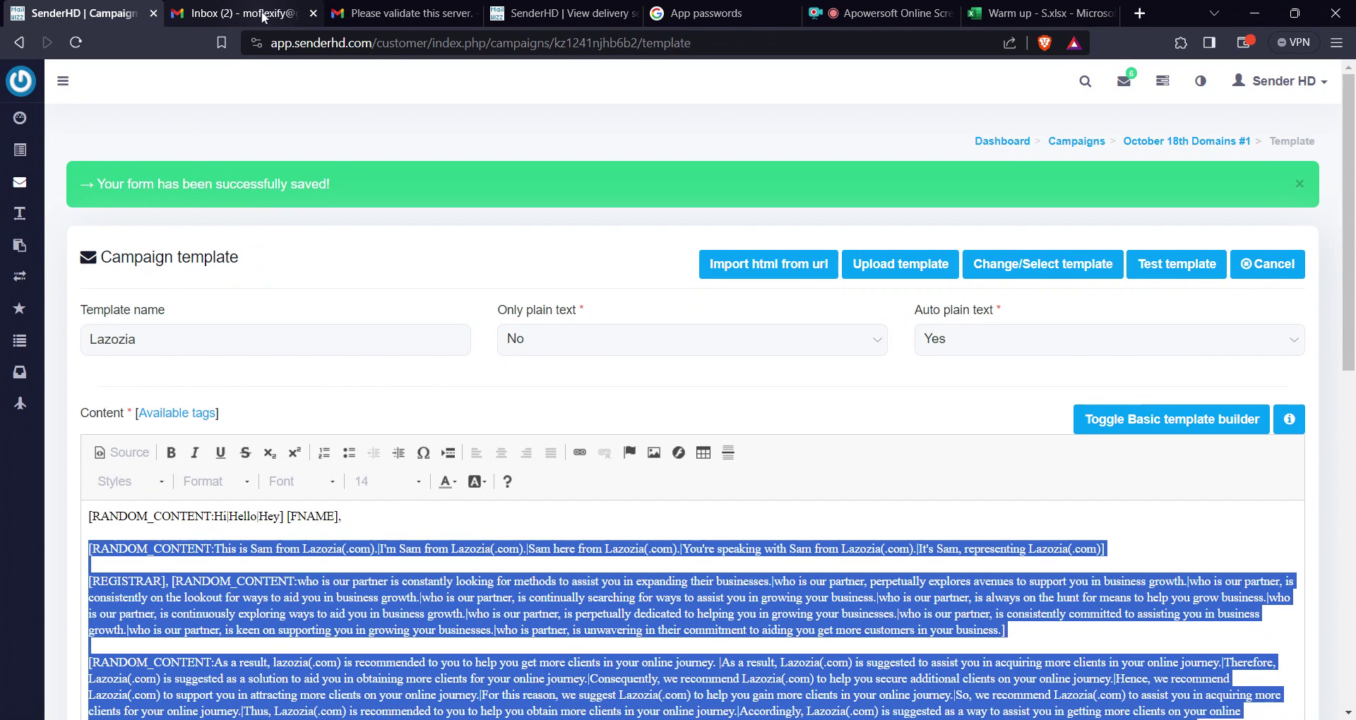
left_click(381, 9)
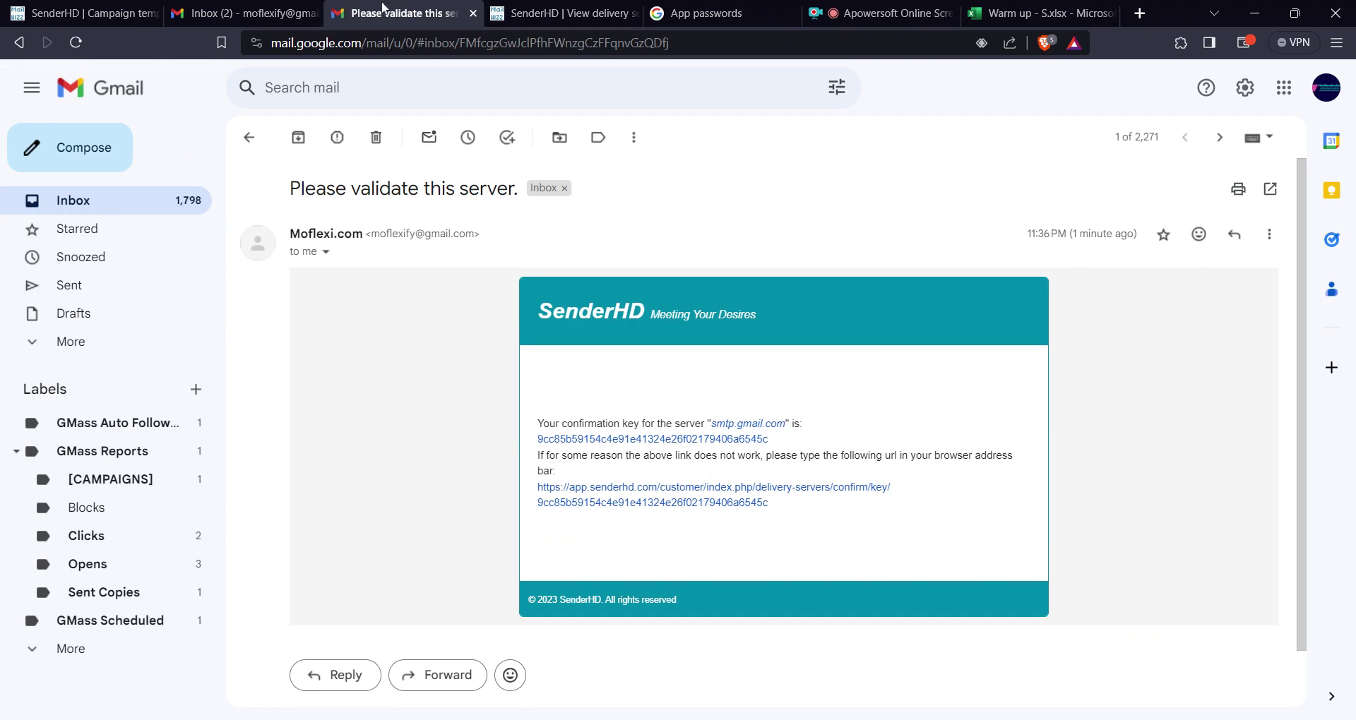